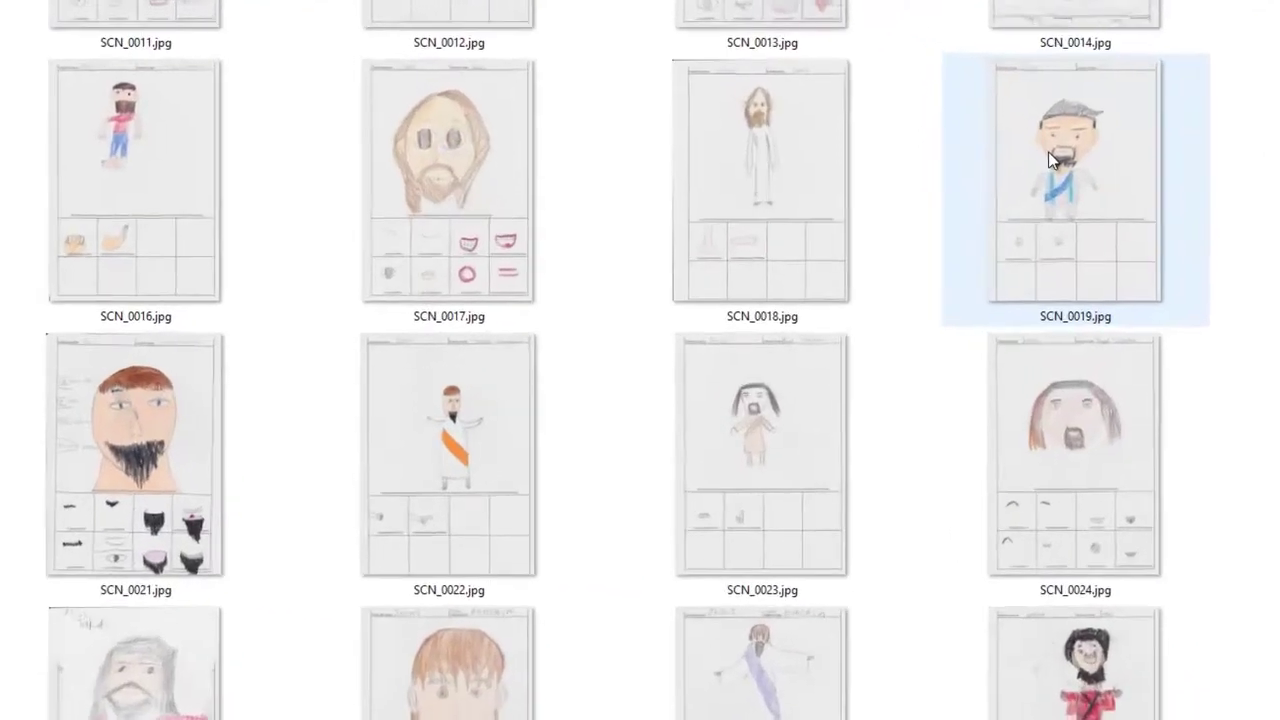
Bring up the context menu for the SCN_0019.jpg scan in File Explorer
right_click(915, 222)
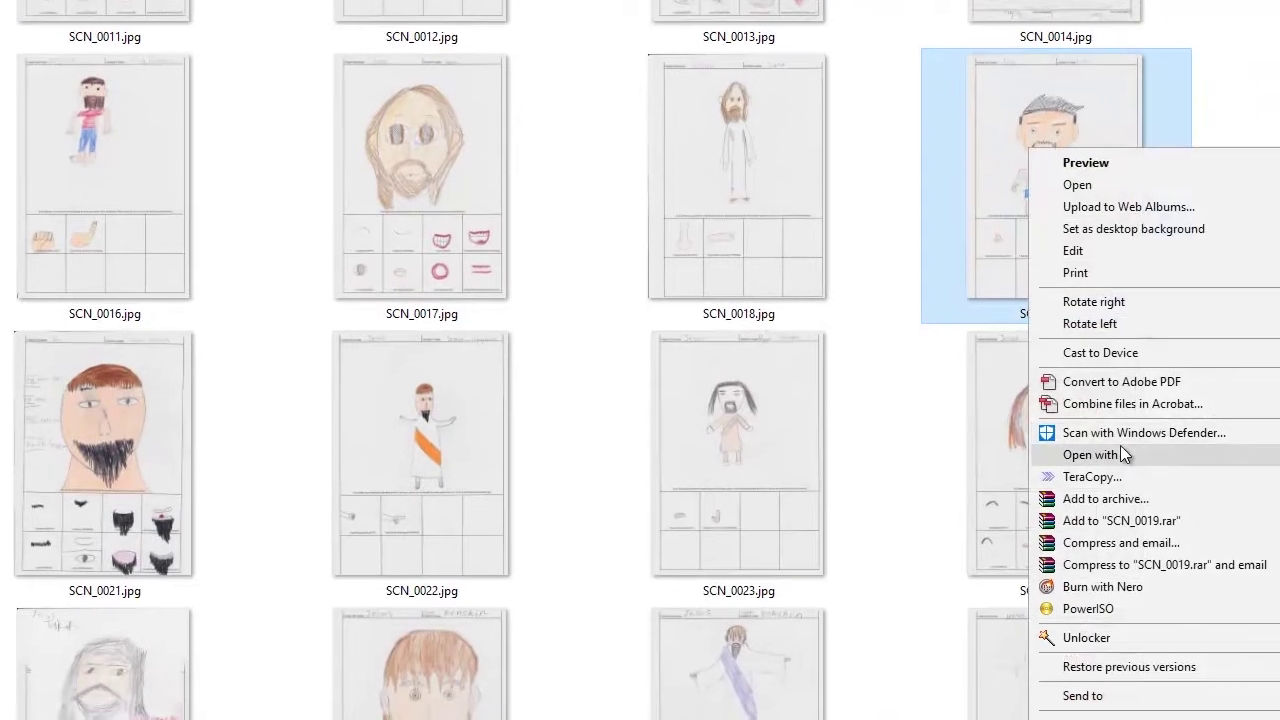
Open SCN_0019.jpg in Photoshop CC 2017 and fit an 800 × 1050 px crop box around the character
mouse_move(1130, 456)
click(927, 503)
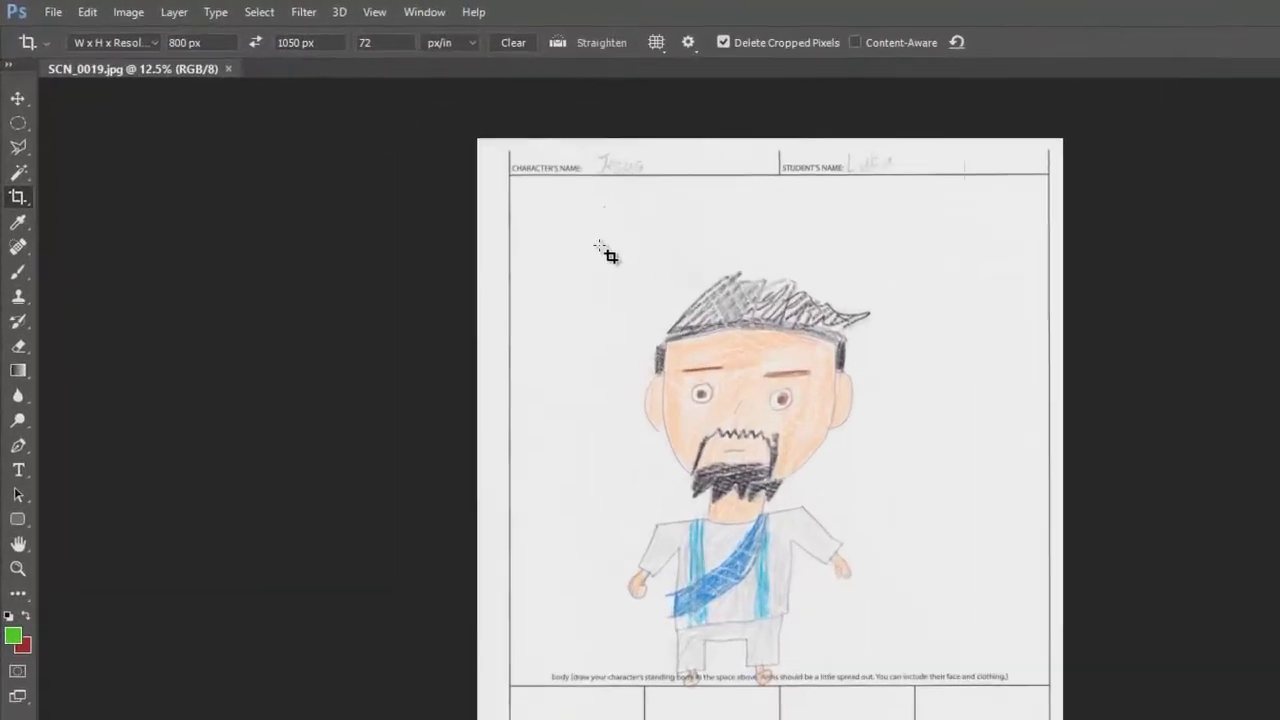
mouse_move(424, 171)
mouse_down()
mouse_move(621, 336)
mouse_move(699, 472)
mouse_up()
drag(1038, 695, 1053, 712)
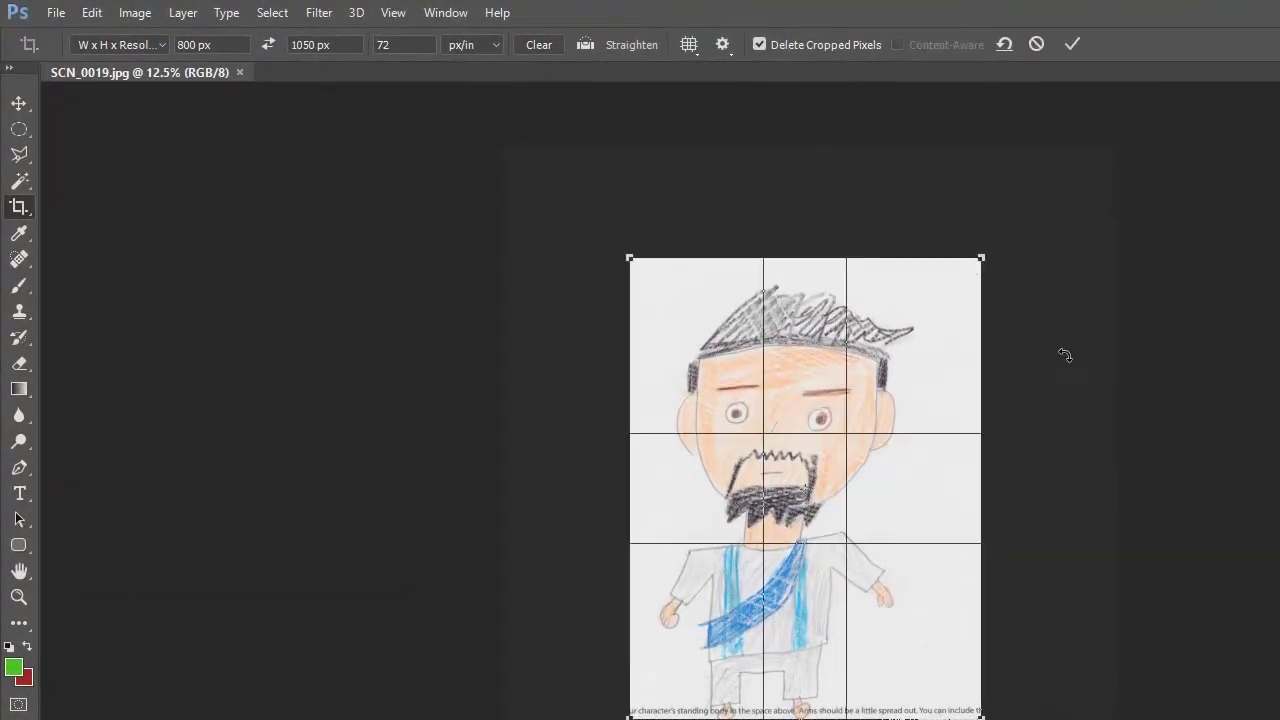
drag(979, 259, 965, 284)
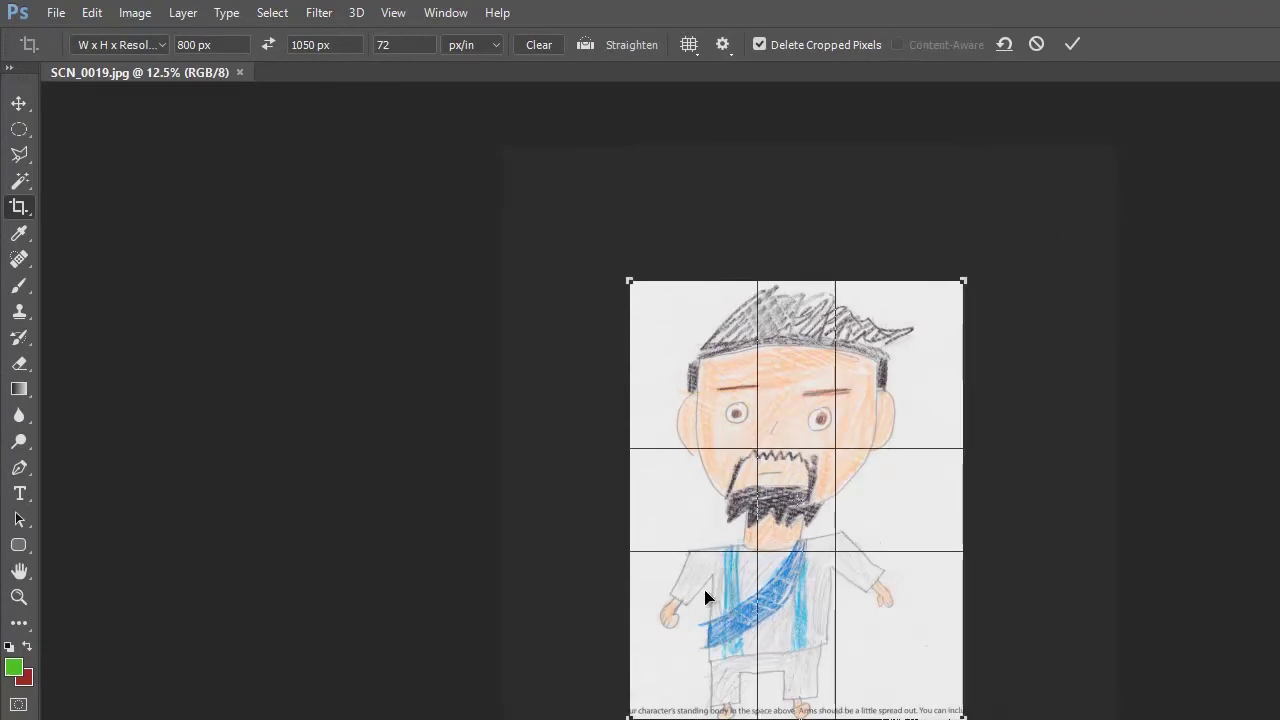
drag(630, 716, 627, 716)
Apply the crop, then in Levels sample the paper as white point and the beard as black point
key(Return)
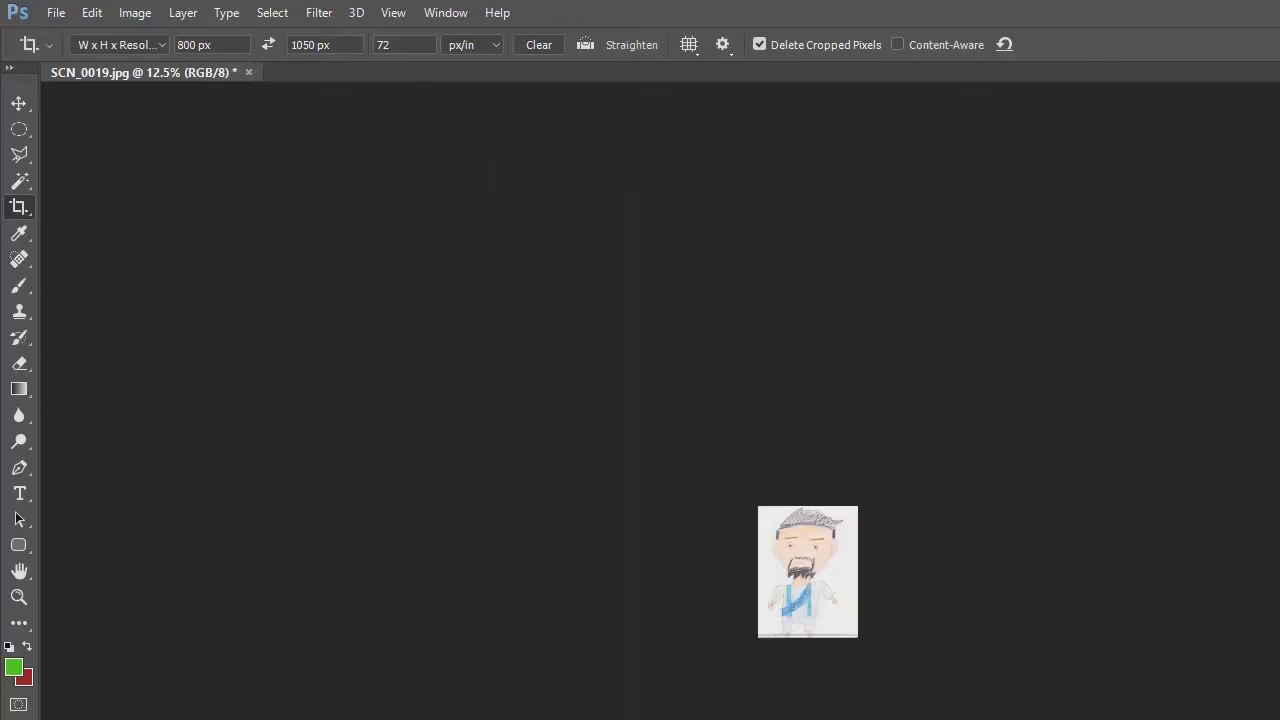
double_click(18, 597)
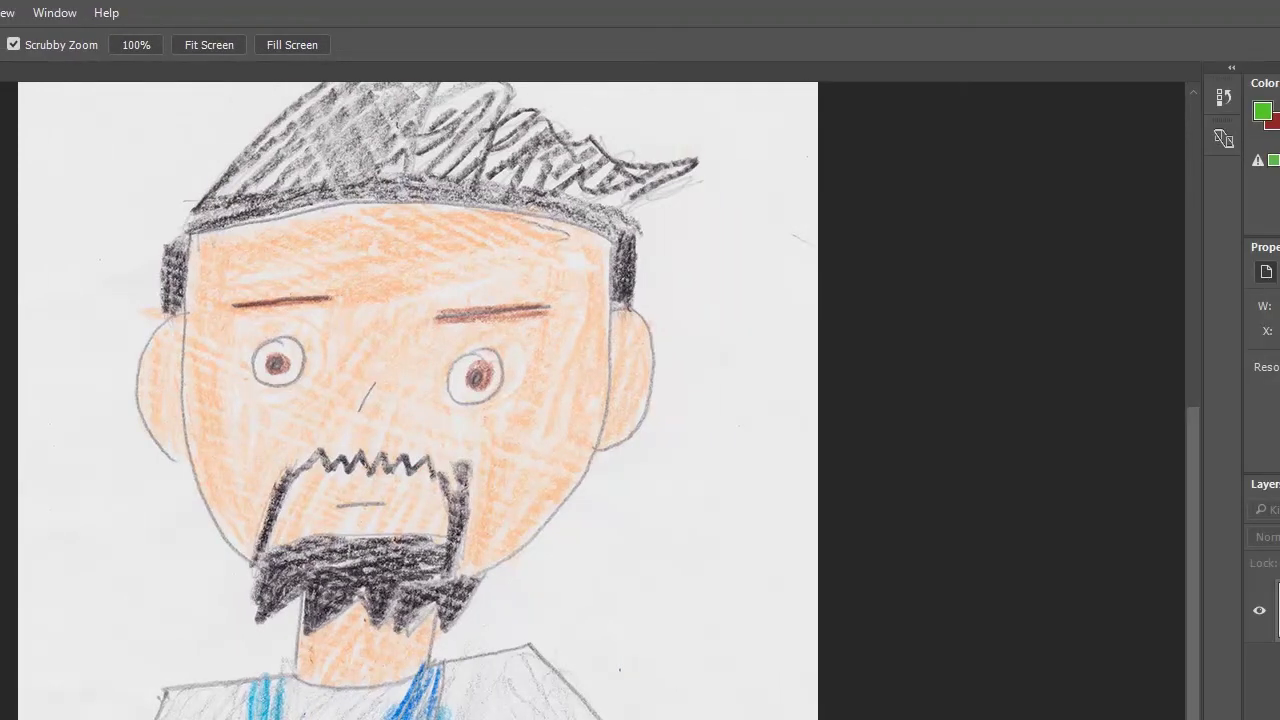
key(ctrl+l)
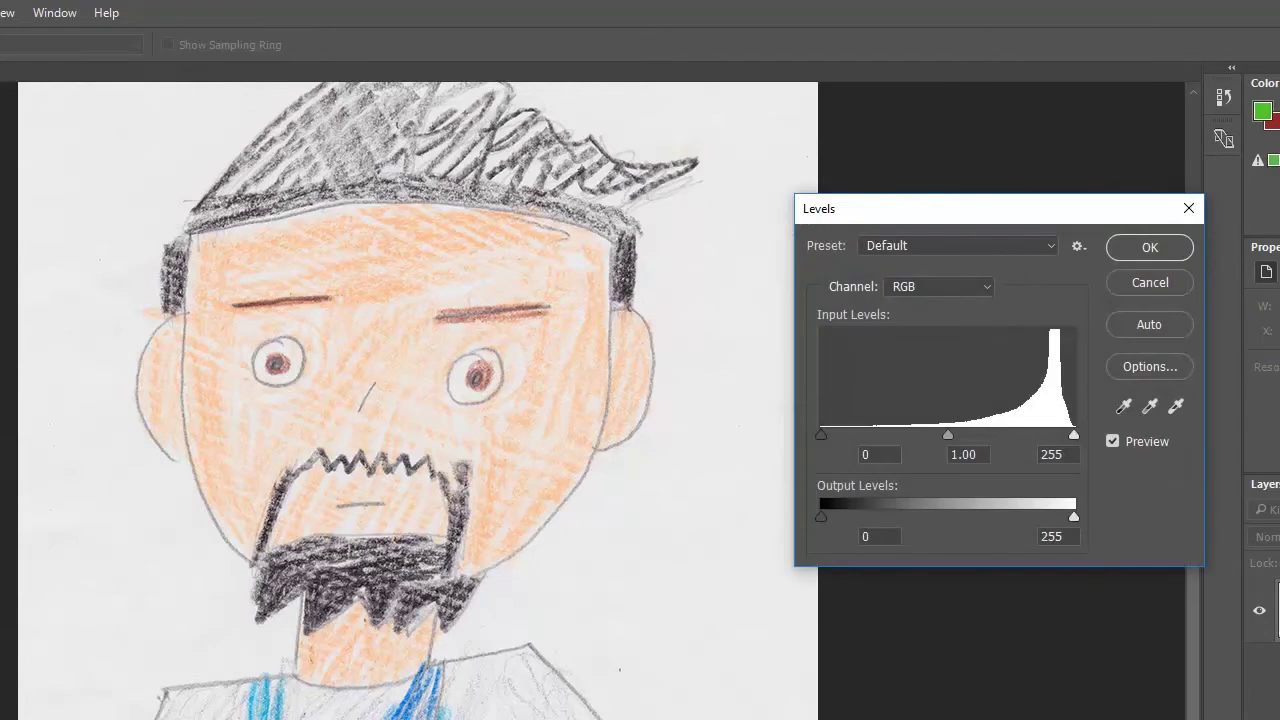
click(1177, 407)
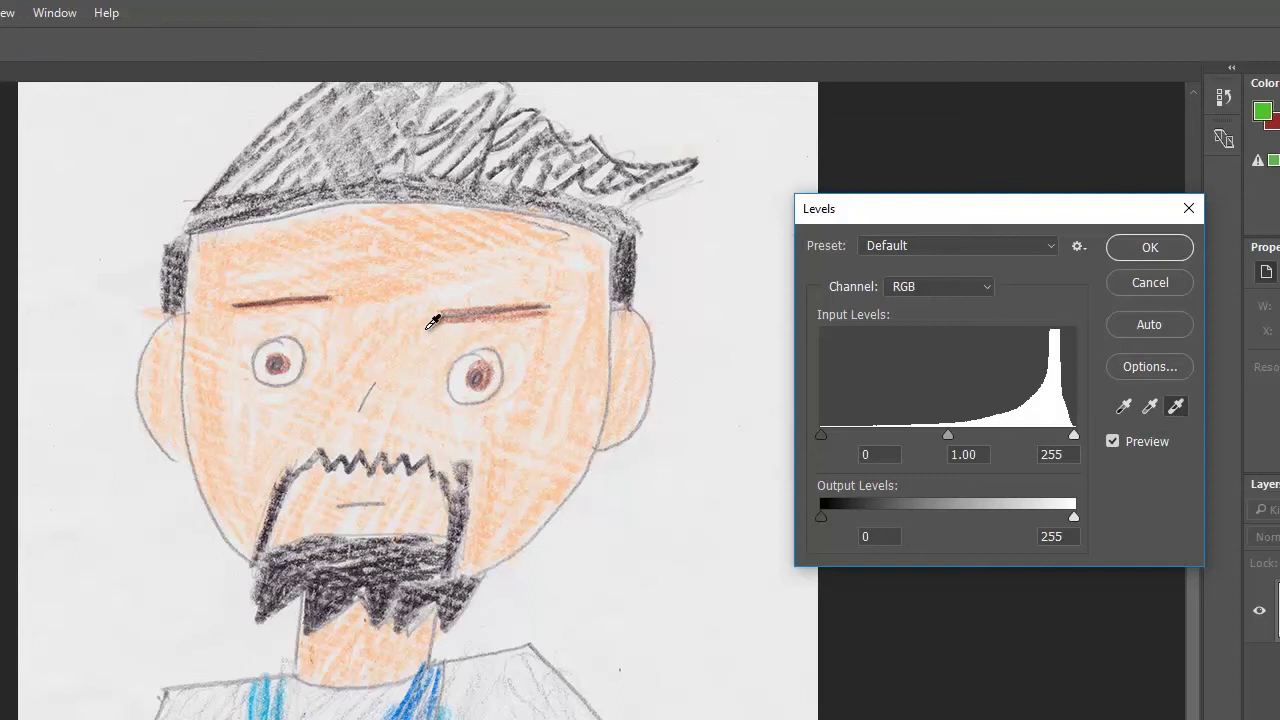
click(122, 294)
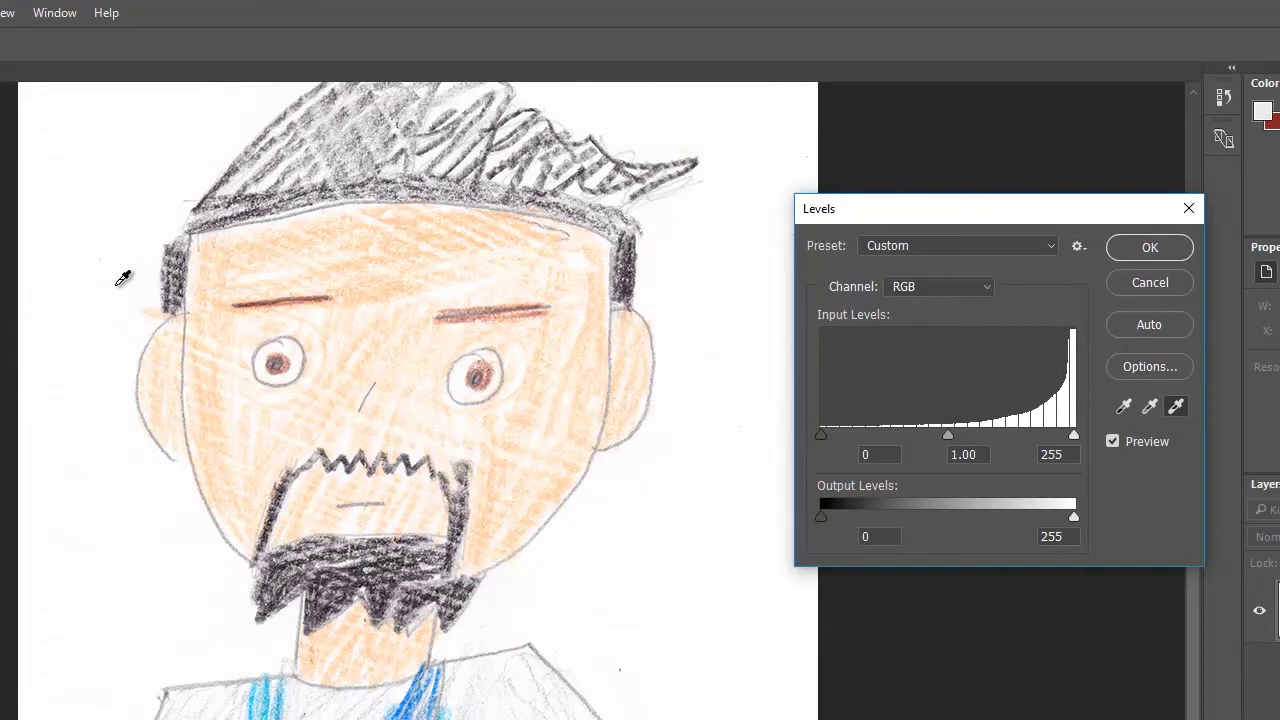
click(122, 278)
click(107, 276)
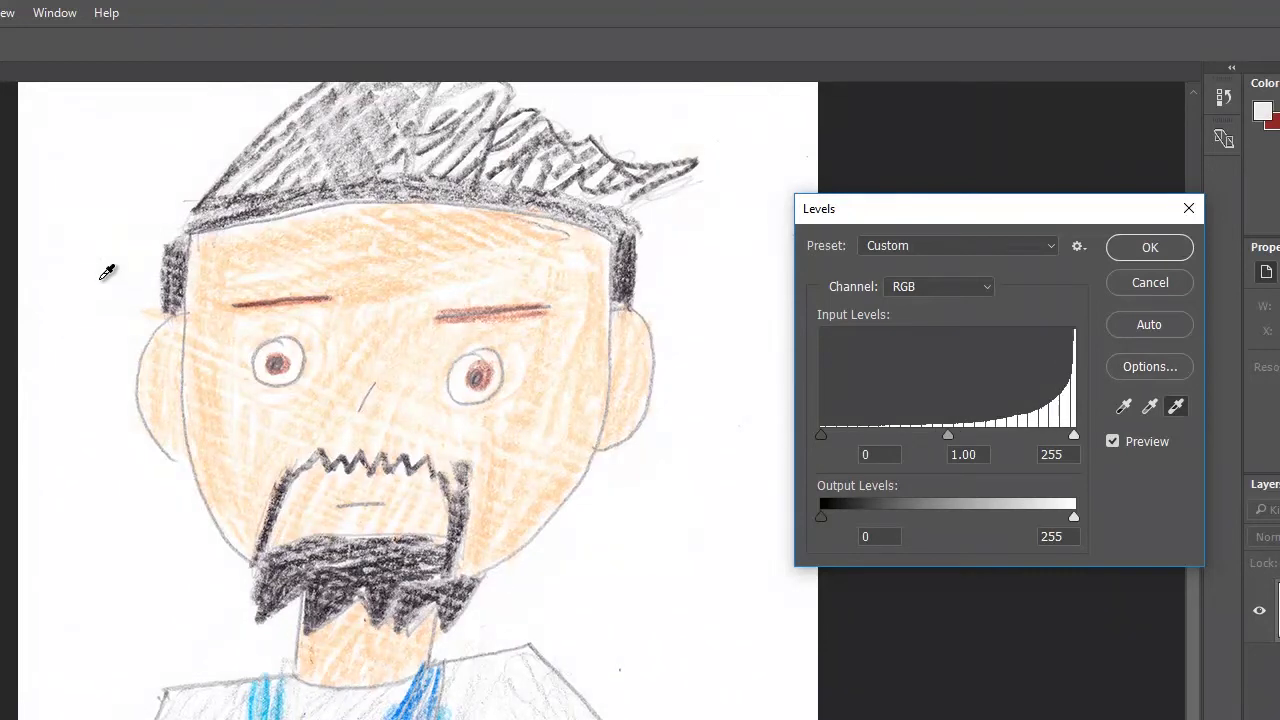
click(139, 279)
click(1123, 408)
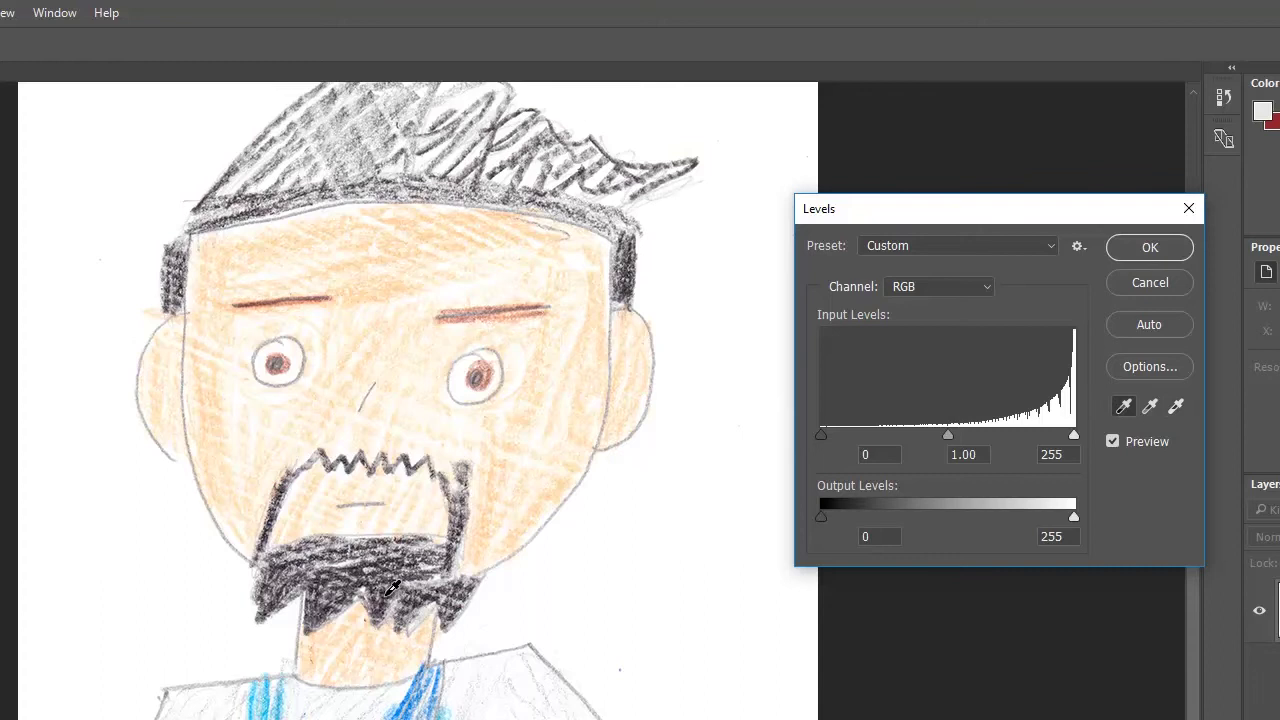
click(393, 588)
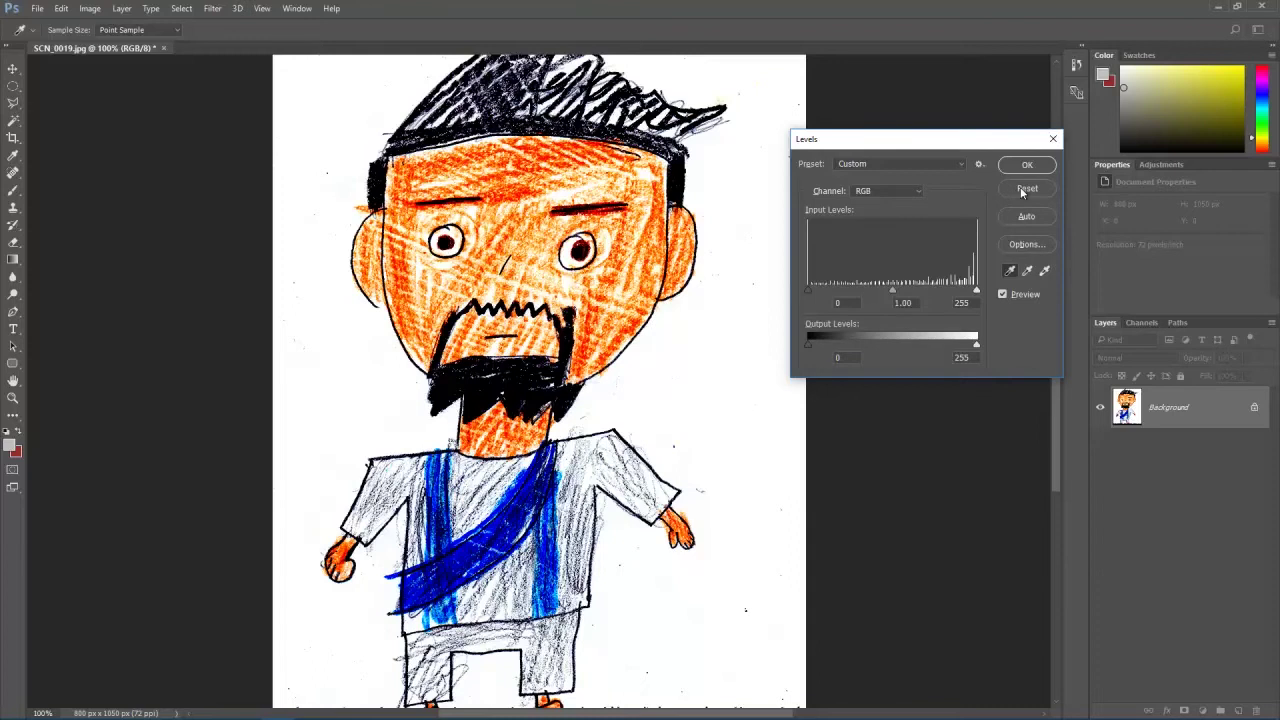
Reset Levels and resample the paper as white point and the beard as black point
alt+click(1020, 187)
click(1044, 270)
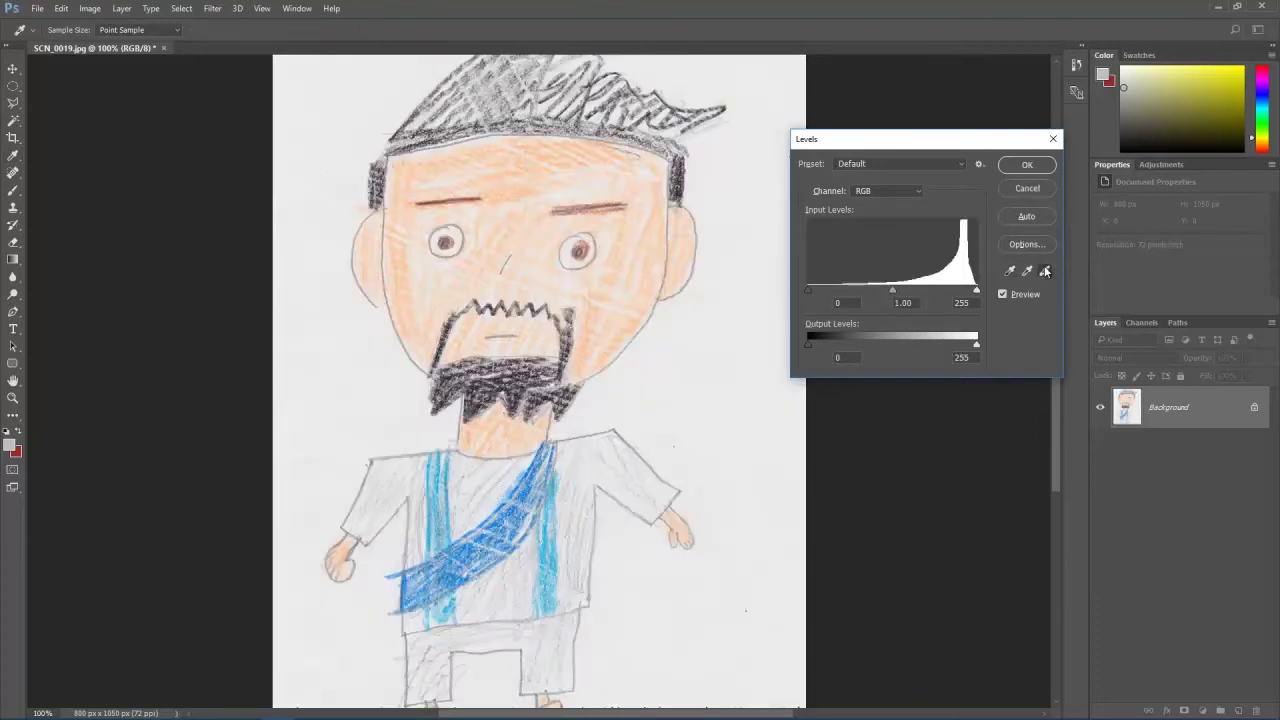
click(346, 183)
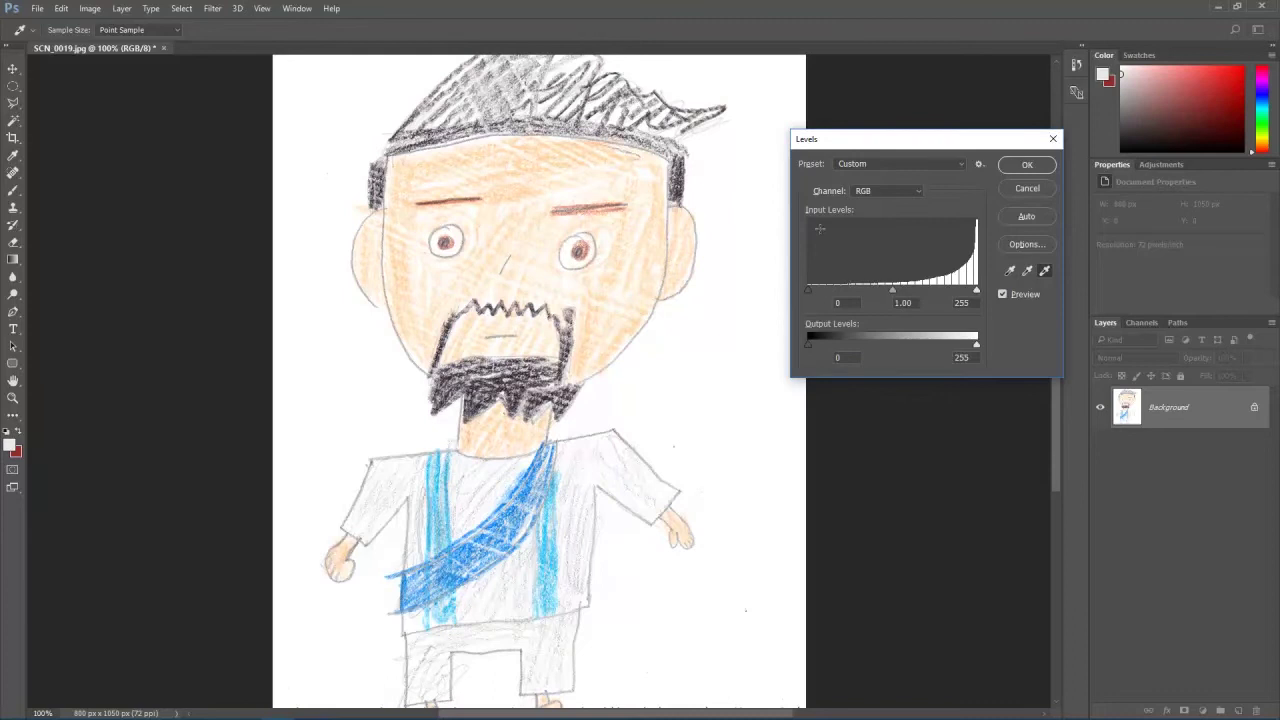
click(1009, 271)
click(501, 387)
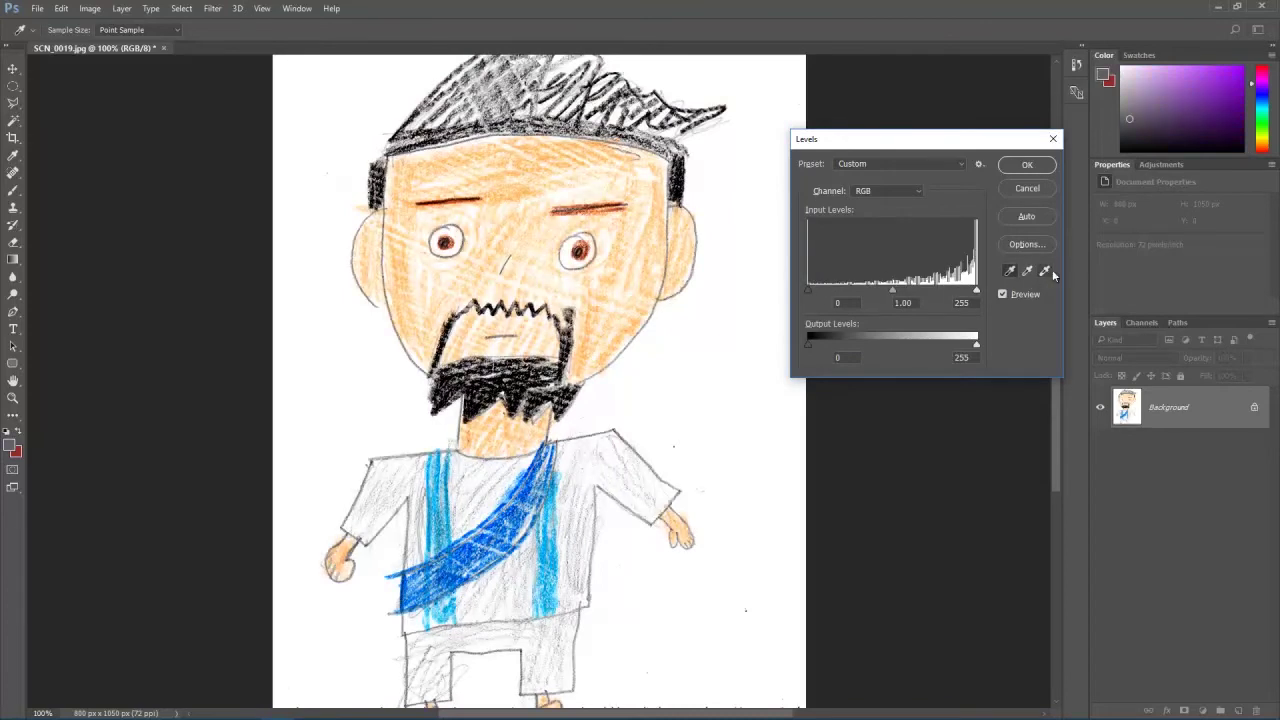
click(1045, 270)
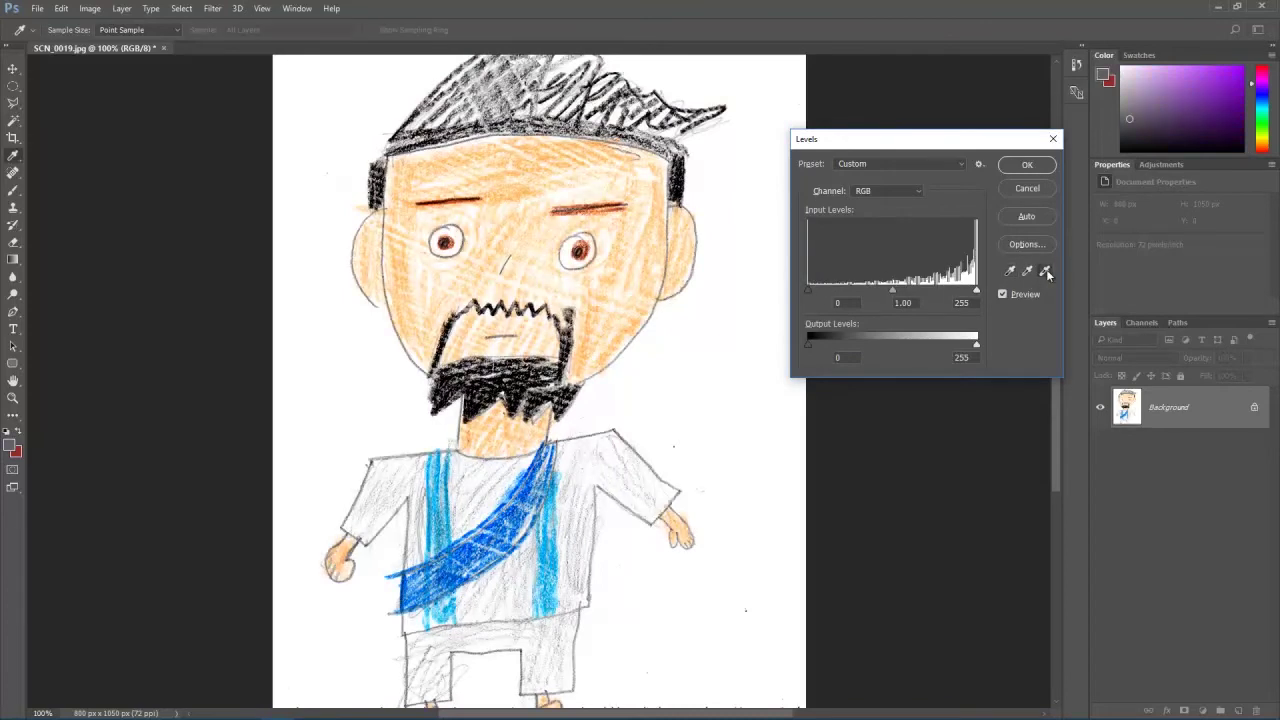
click(344, 183)
click(343, 184)
click(340, 186)
click(336, 190)
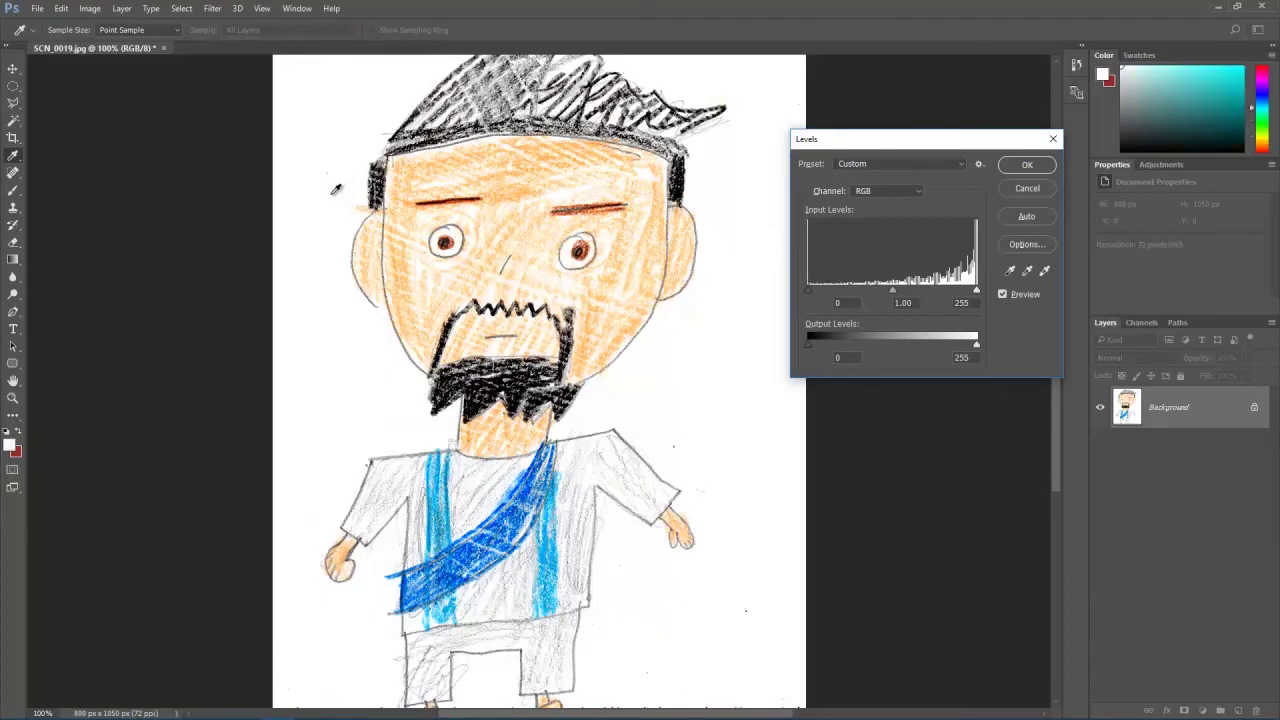
Apply Levels, reset colours, and enter Quick Mask with an enlarged brush at 200% zoom
click(1027, 165)
key(z)
key(d)
key(q)
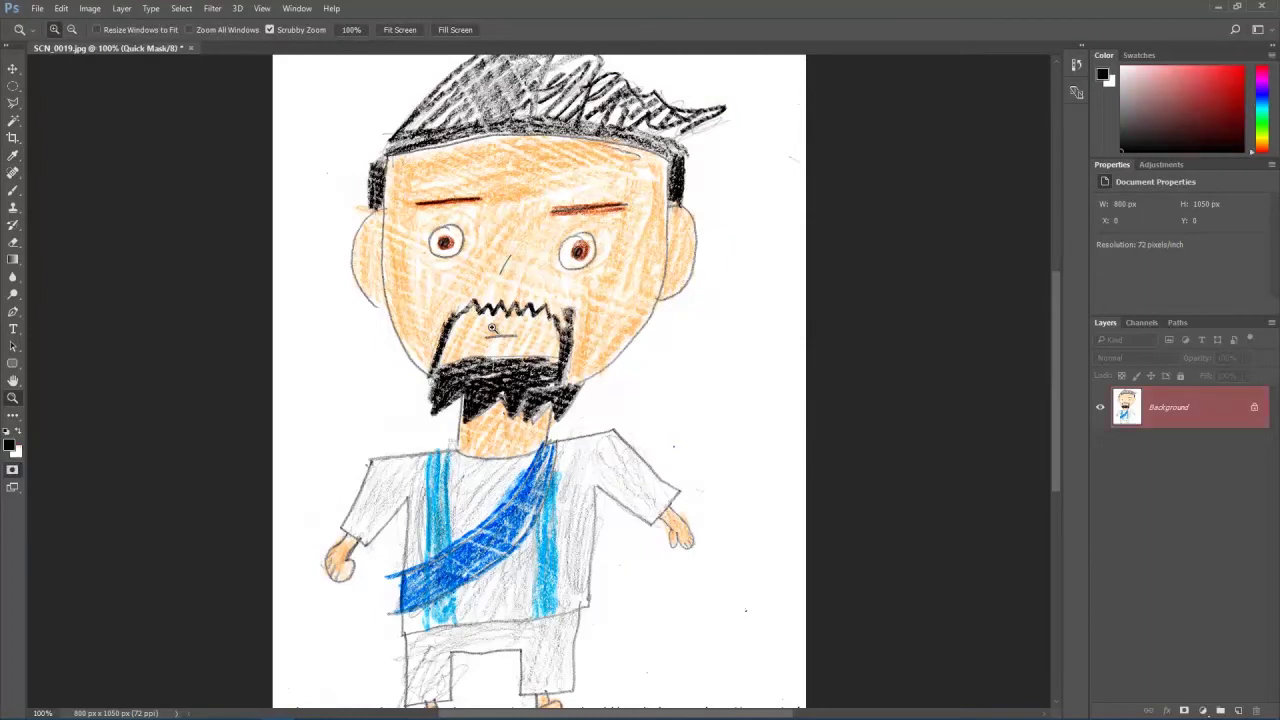
key(b)
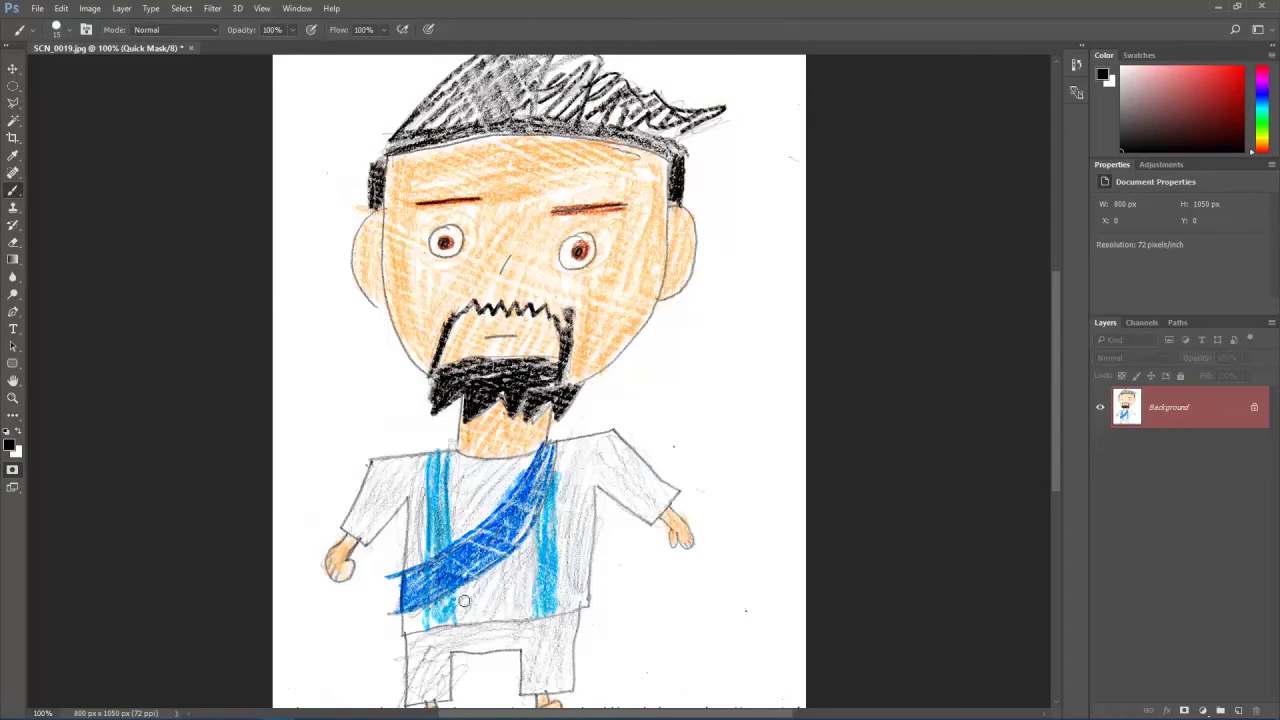
scroll(548, 540, down, 3)
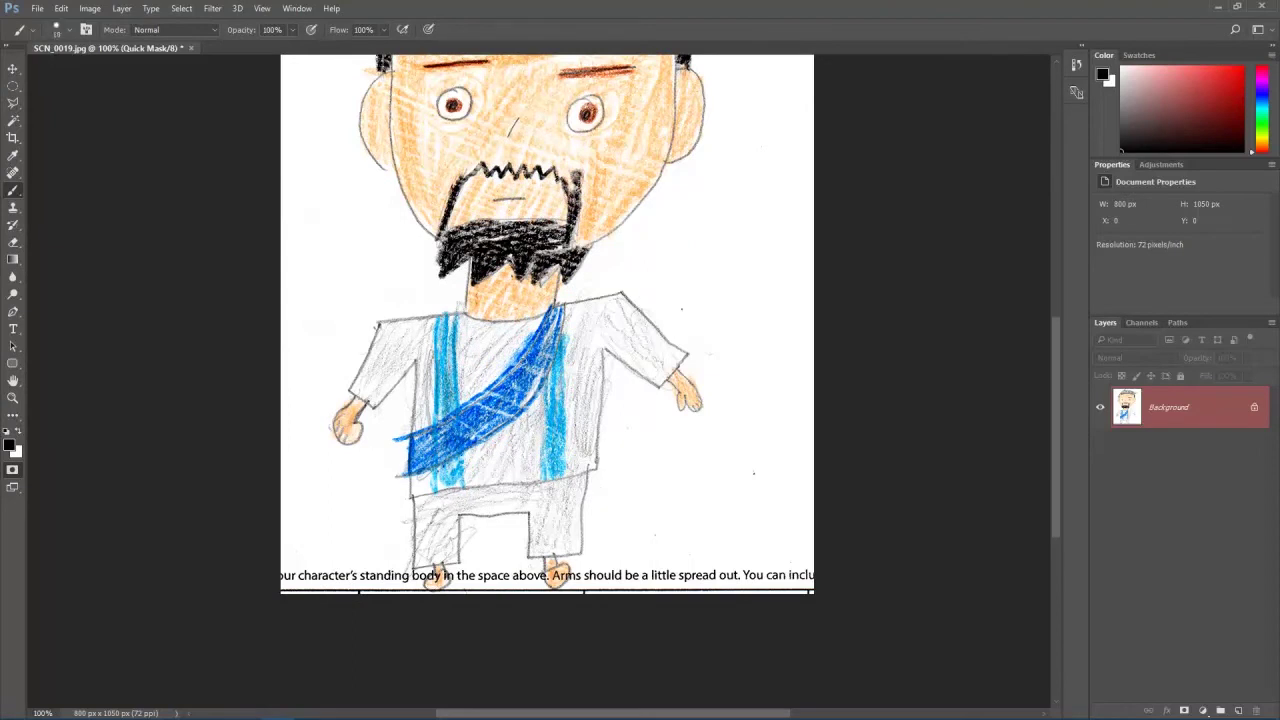
key(bracketright)
key(ctrl+plus)
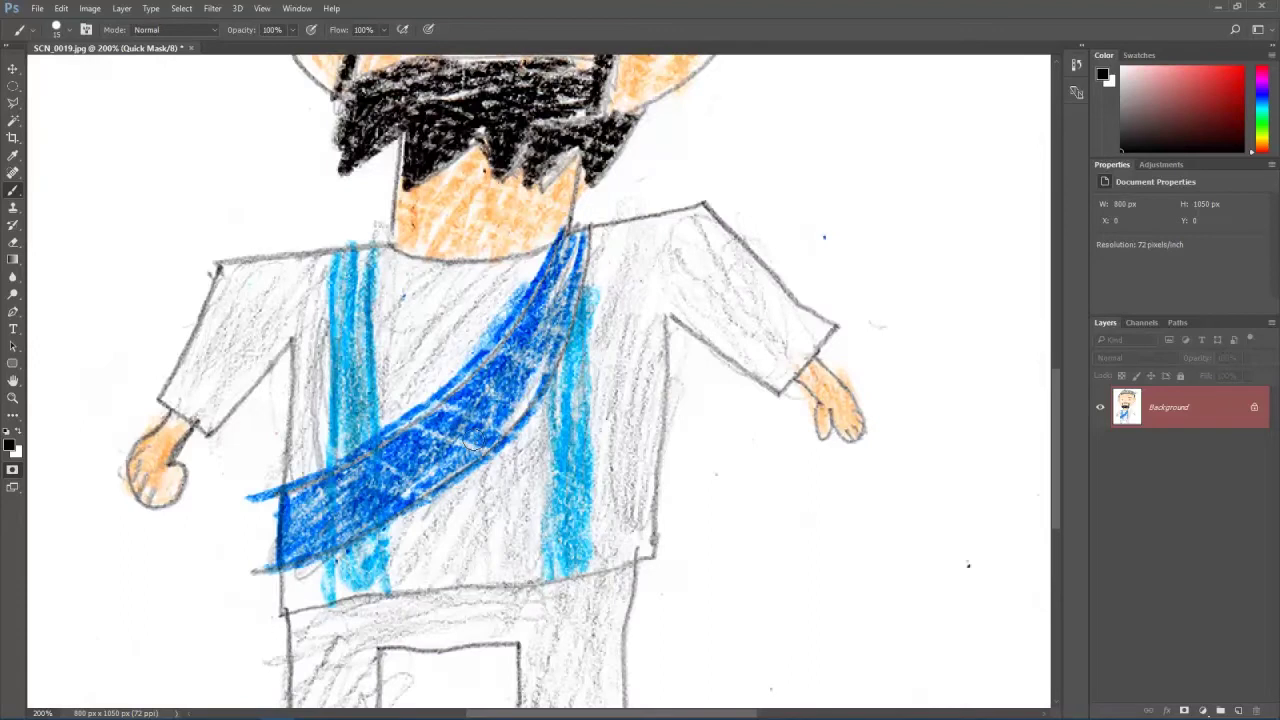
scroll(473, 442, down, 3)
Paint the mask from the left foot up the leg and side, around the left arm and hand
click(357, 594)
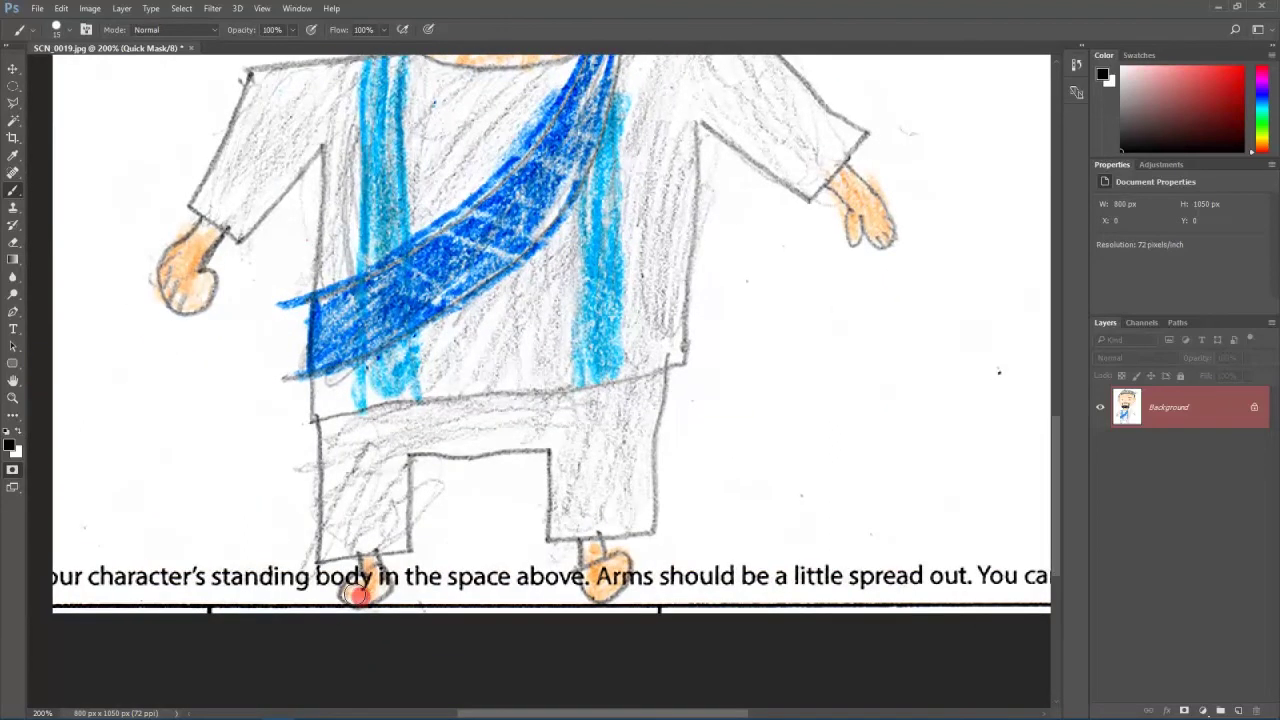
mouse_move(357, 594)
mouse_down()
mouse_move(364, 554)
mouse_move(318, 556)
mouse_up()
shift+click(314, 414)
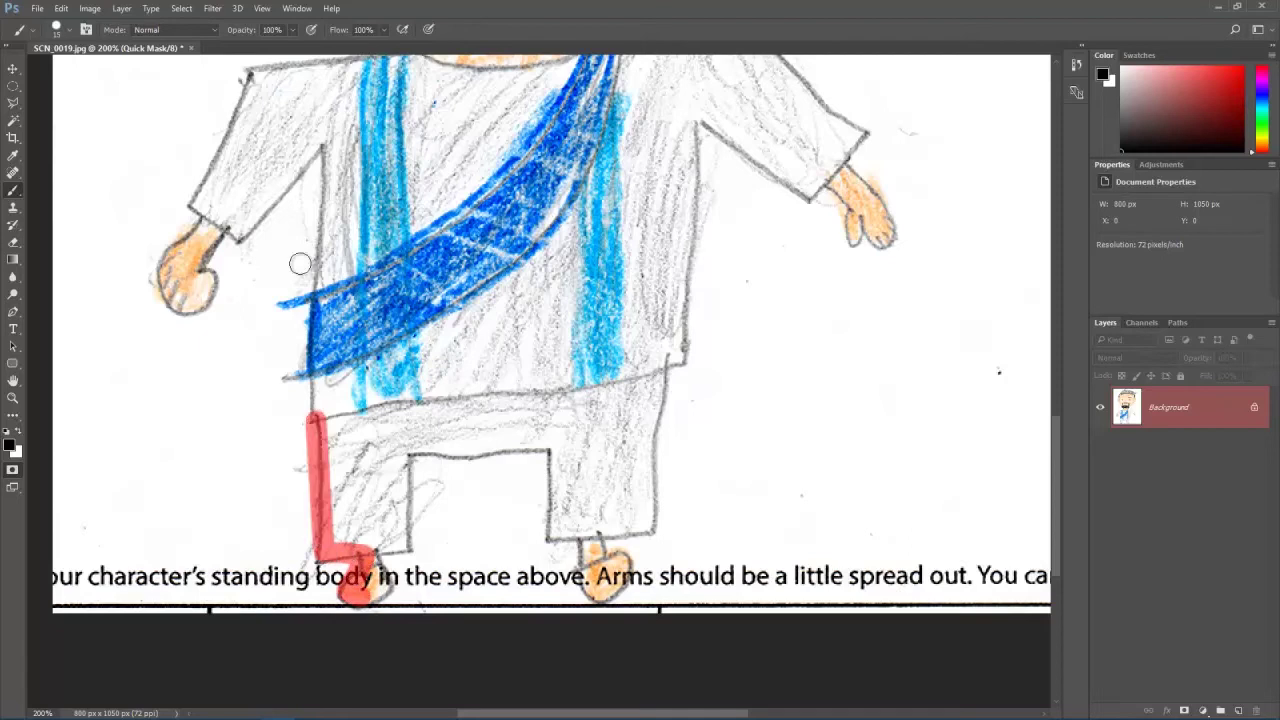
shift+click(321, 265)
shift+click(326, 131)
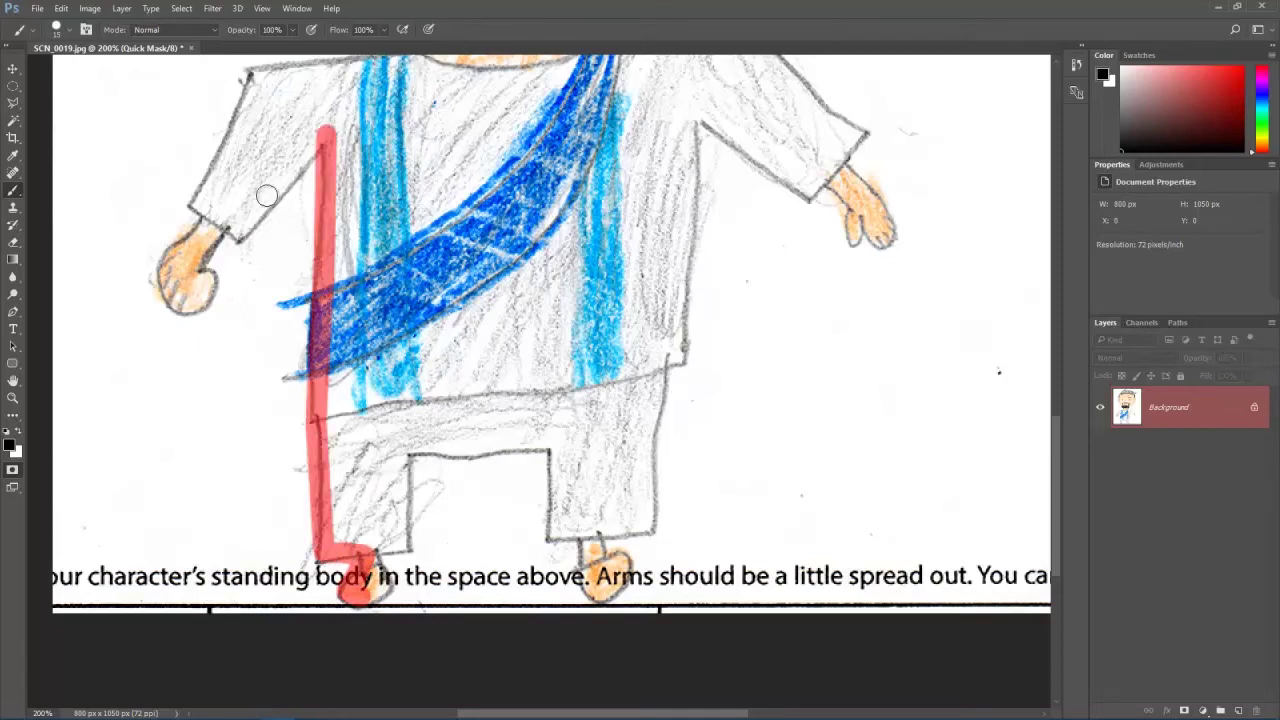
shift+click(236, 240)
shift+click(208, 218)
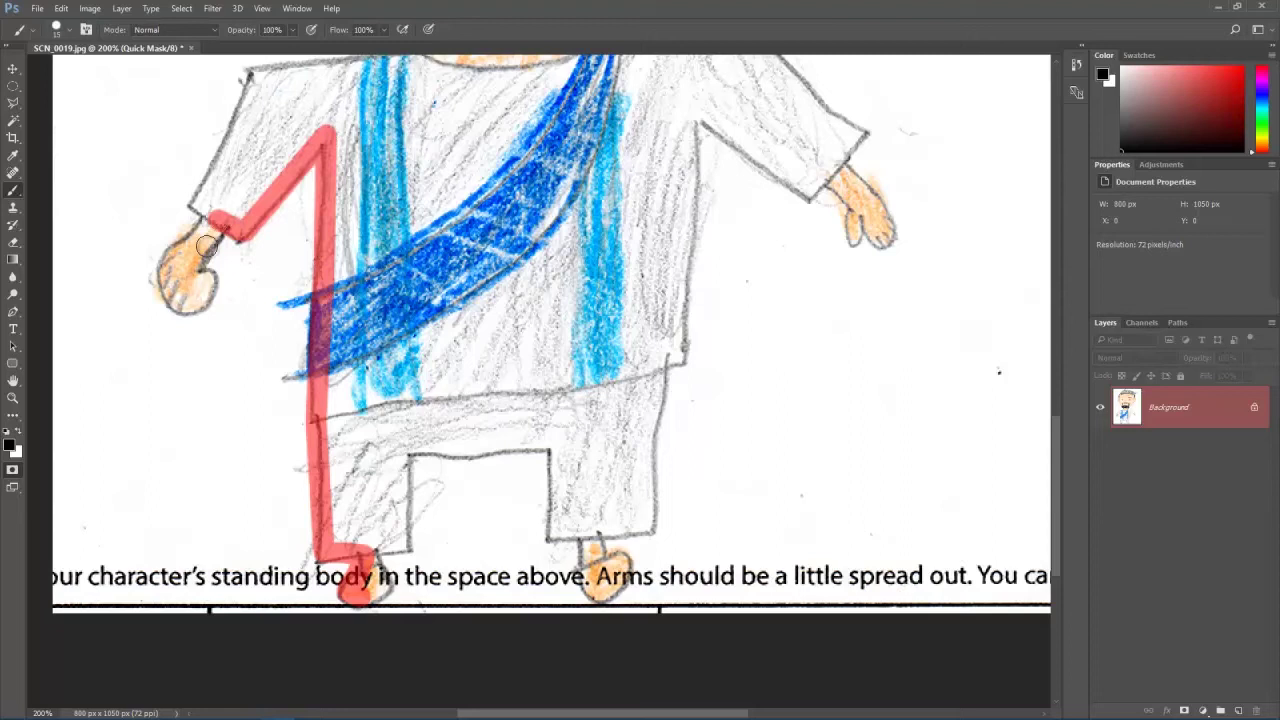
mouse_move(207, 246)
mouse_down()
mouse_move(206, 295)
mouse_move(191, 309)
mouse_move(170, 300)
mouse_move(155, 265)
mouse_move(190, 222)
mouse_up()
Continue the mask over the face, hair, right ear, neck and the robe's right side
scroll(443, 425, up, 5)
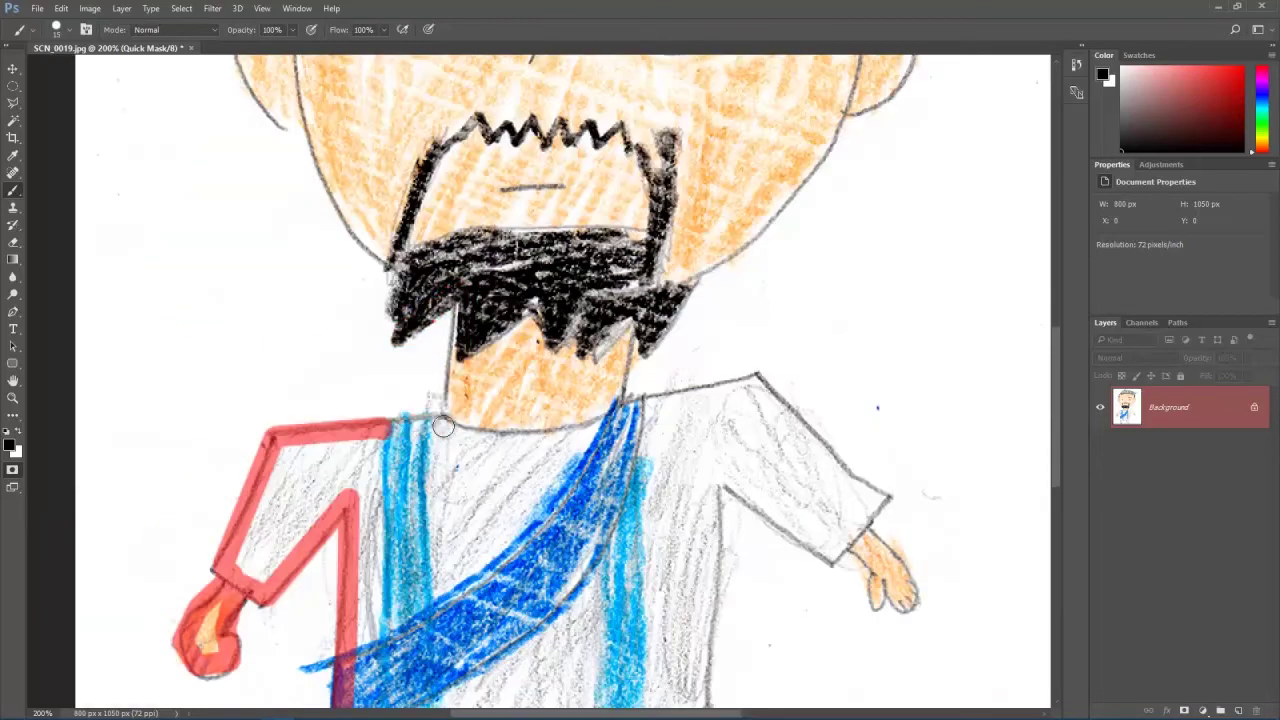
shift+click(395, 285)
scroll(395, 285, up, 3)
shift+click(372, 132)
scroll(372, 132, up, 2)
shift+click(940, 362)
scroll(940, 362, down, 3)
drag(600, 125, 622, 282)
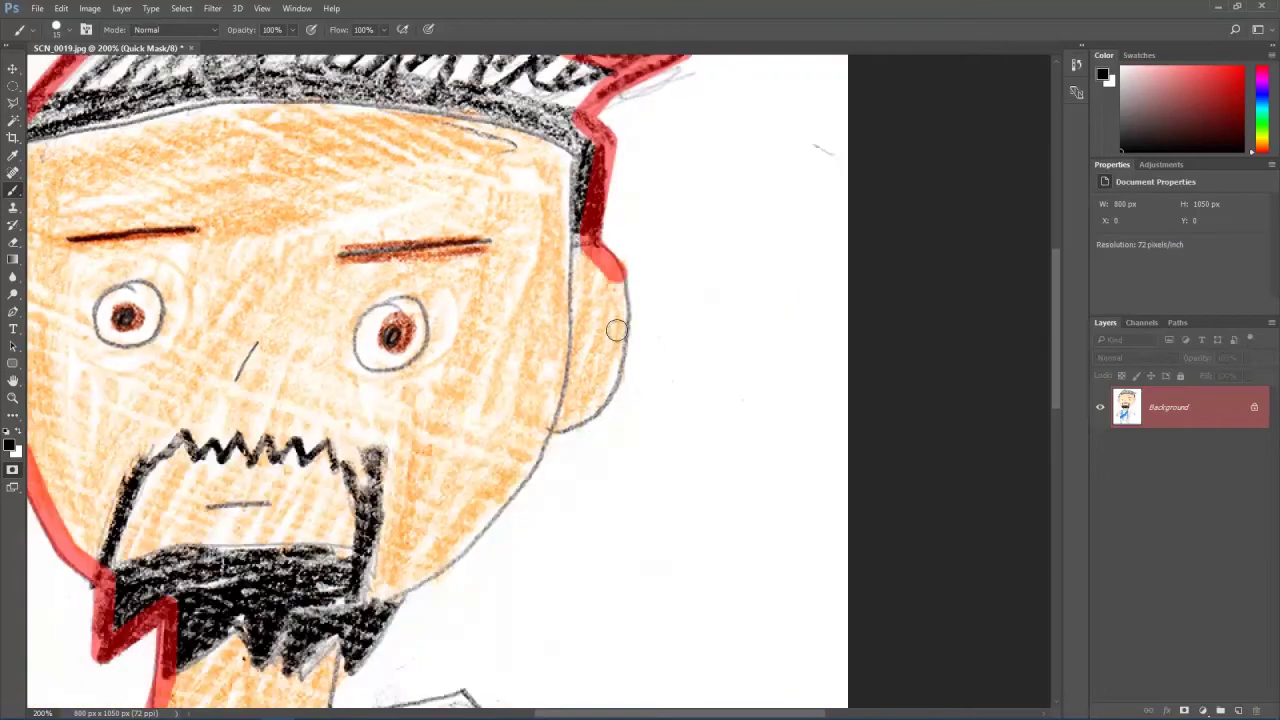
shift+click(548, 430)
scroll(548, 430, down, 3)
shift+click(520, 345)
scroll(530, 440, down, 3)
mouse_move(710, 330)
mouse_down()
mouse_move(730, 415)
mouse_move(700, 360)
mouse_up()
scroll(562, 402, down, 3)
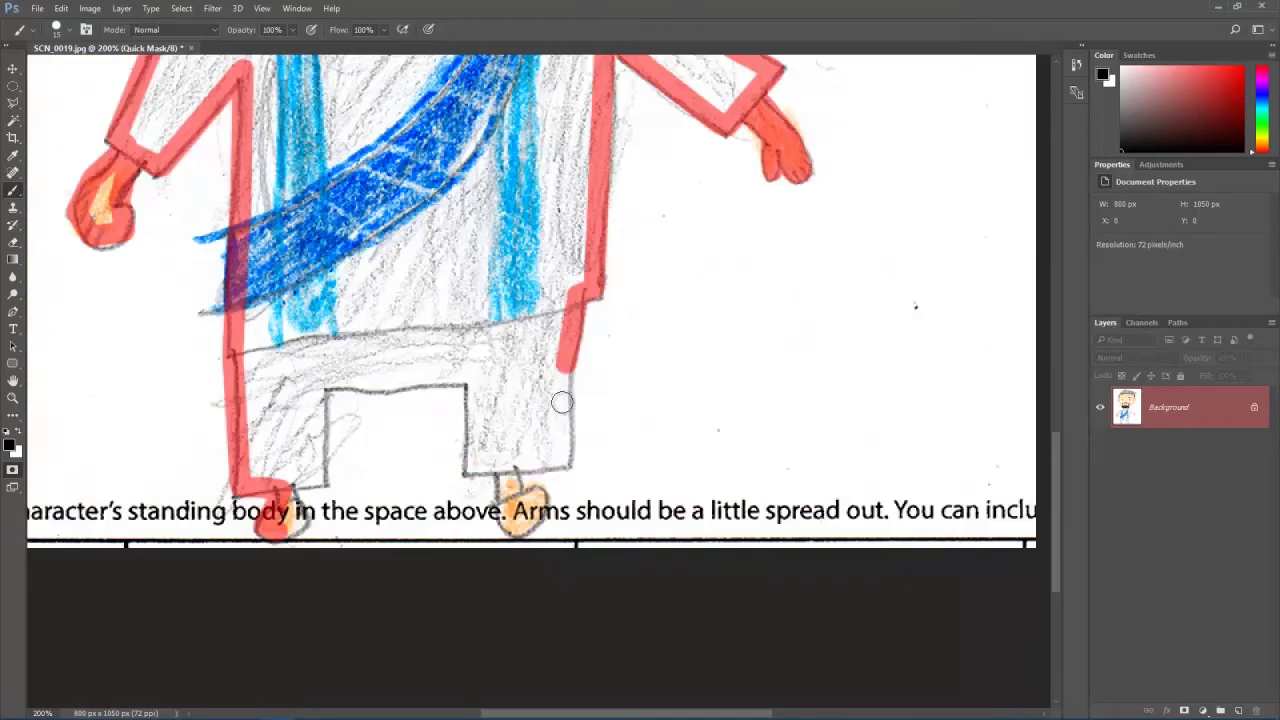
key(ctrl+0)
Turn the quick mask into a selection and put the character on a new layer 'torso and legs'
key(h)
key(q)
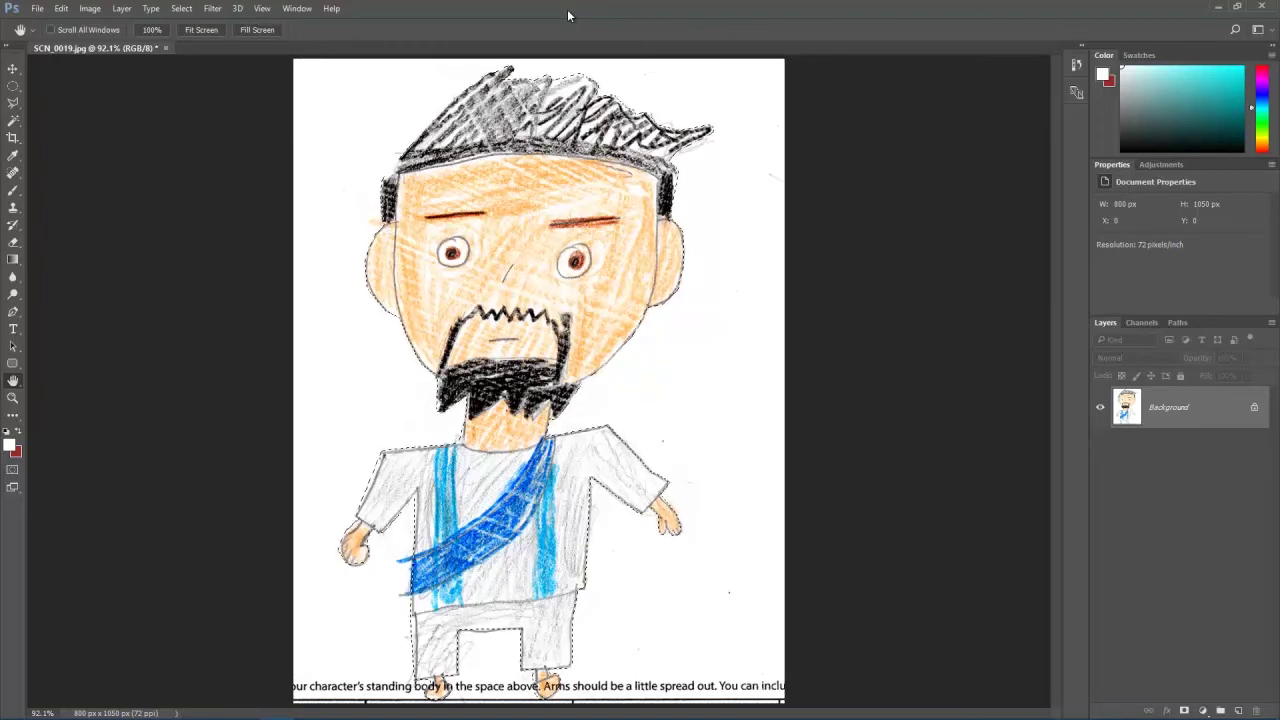
key(ctrl+shift+n)
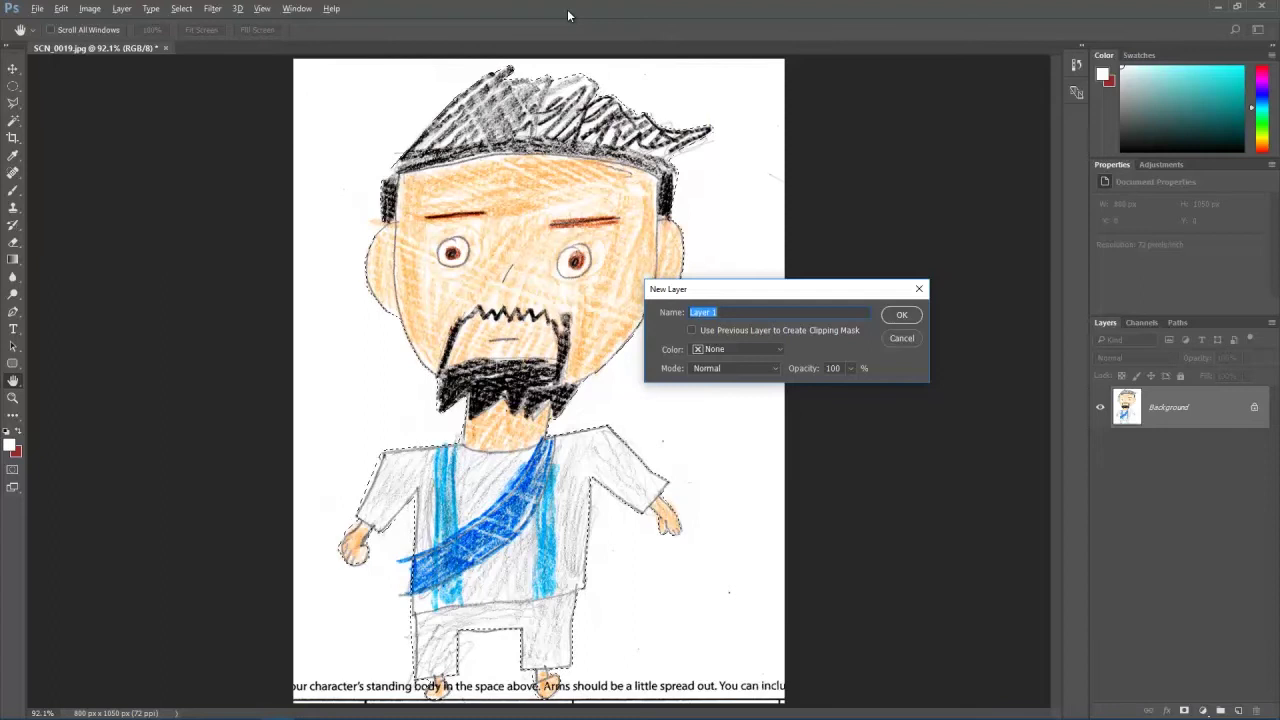
text(torso and legs)
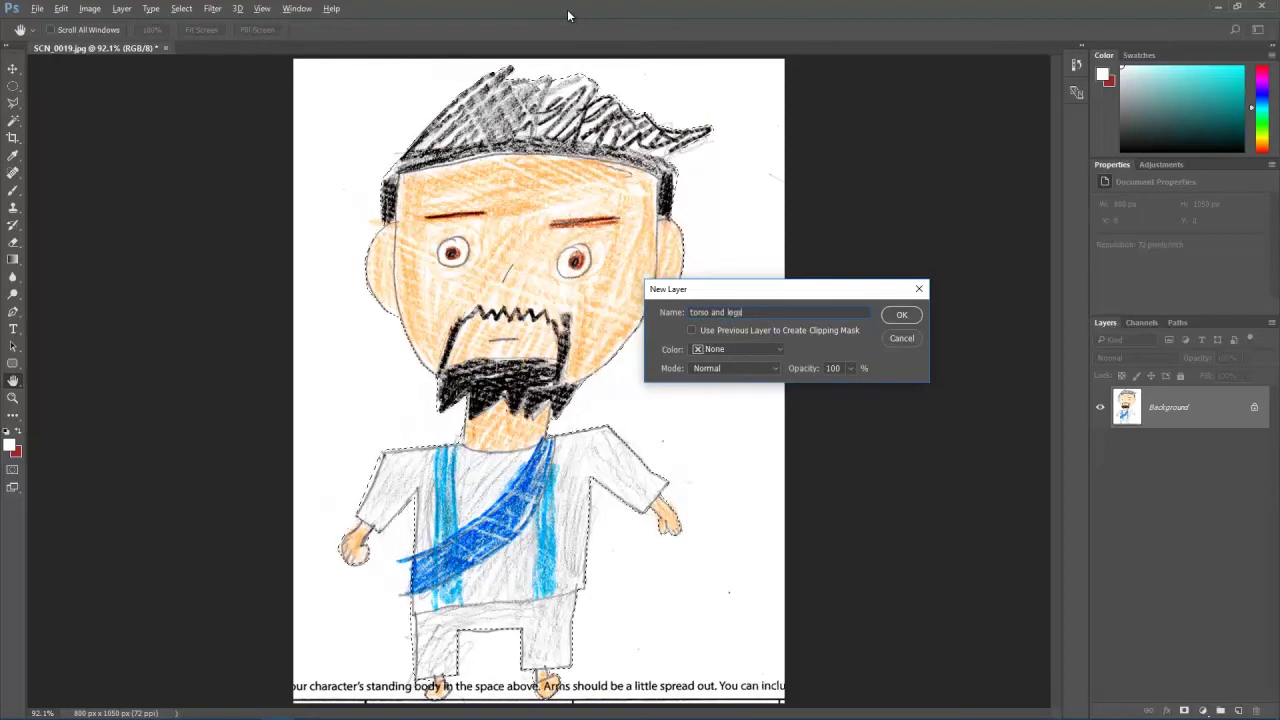
key(Return)
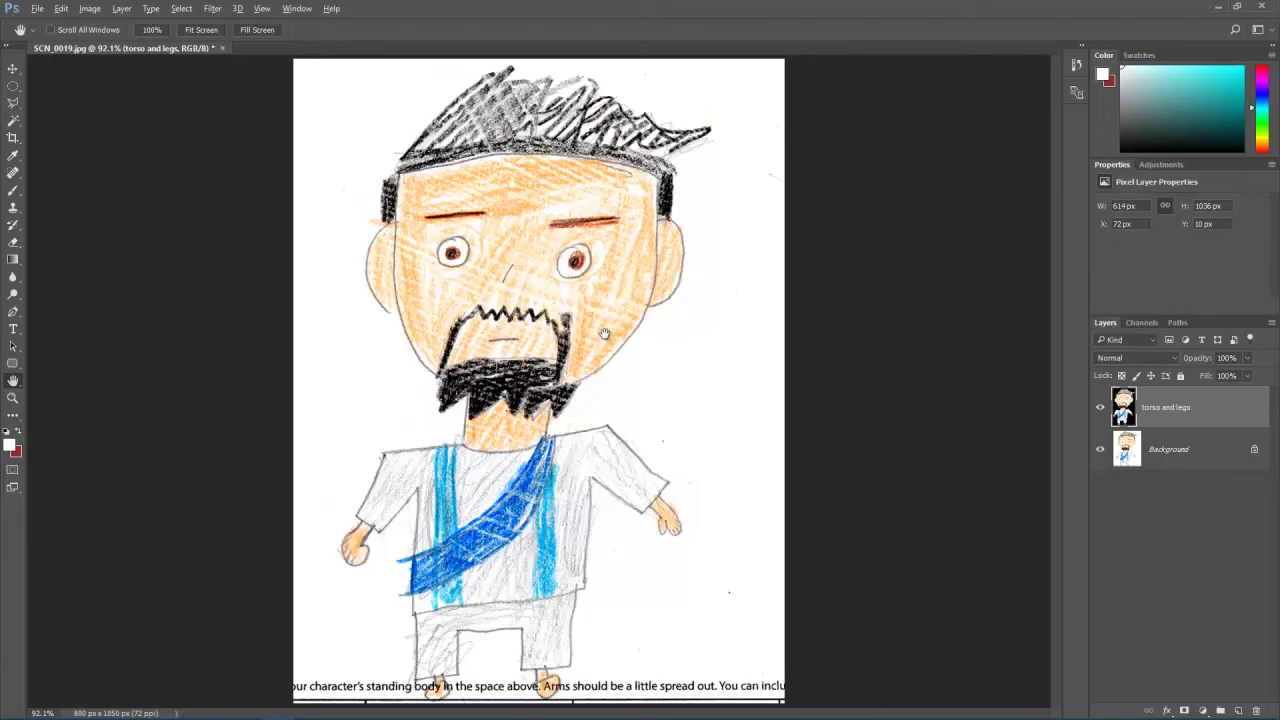
Zoom in on the right eyebrow, paint a quick mask over it, and convert it to a selection
key(z)
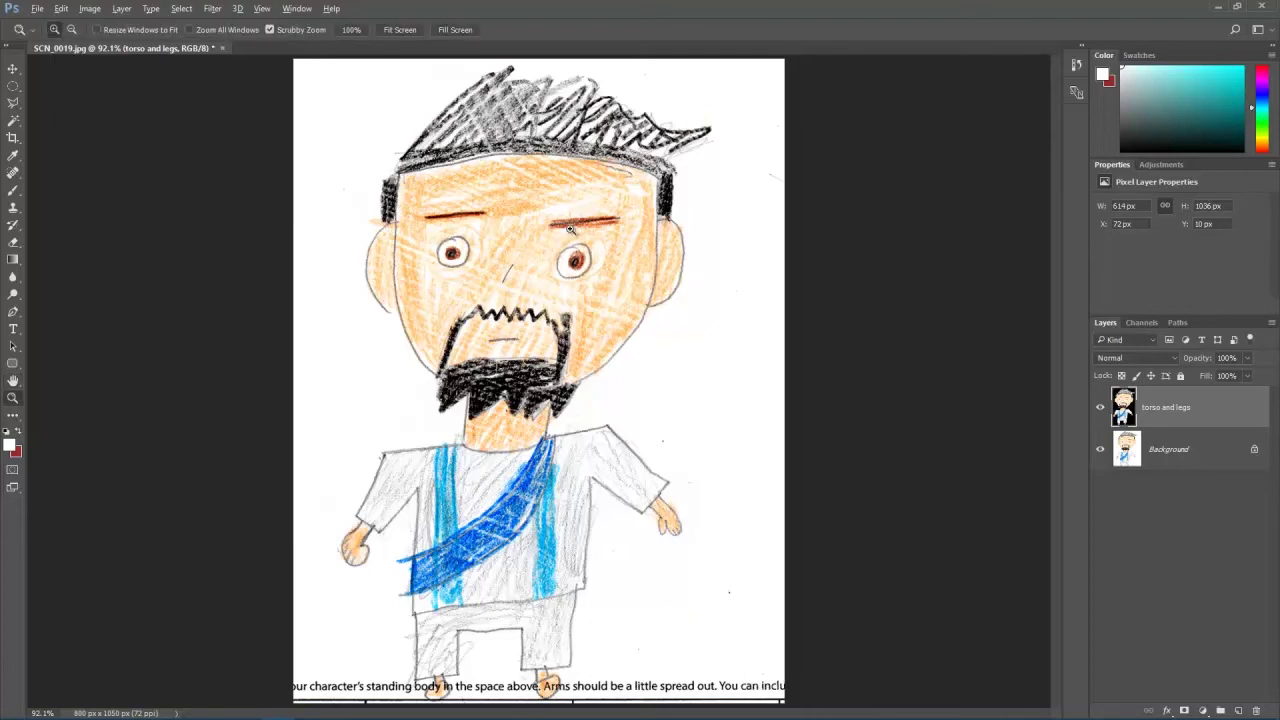
drag(568, 214, 572, 245)
key(q)
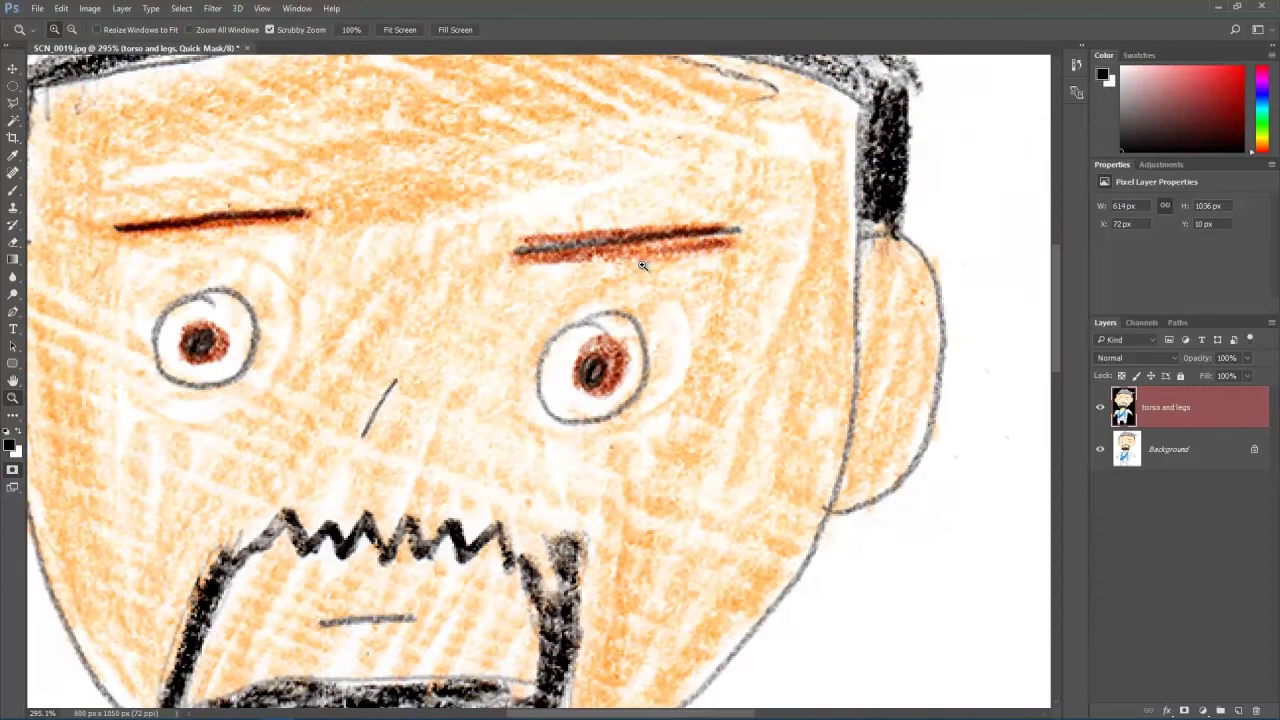
key(b)
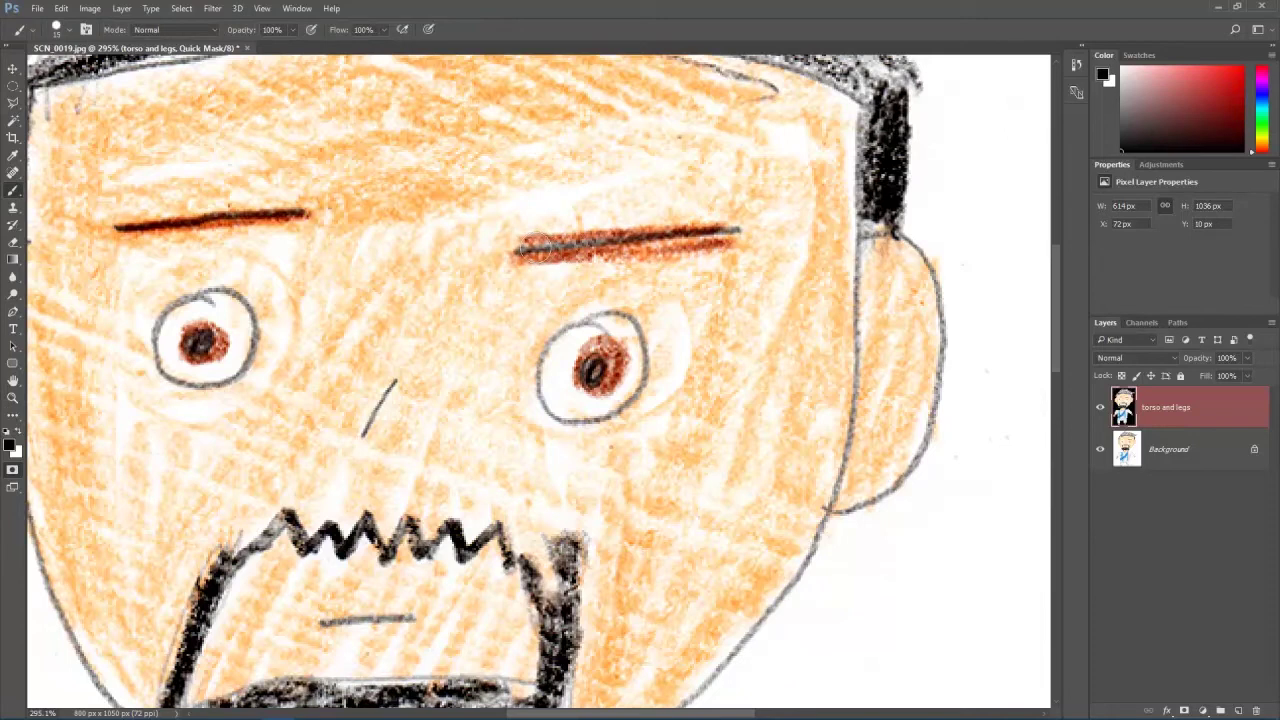
key(bracketright)
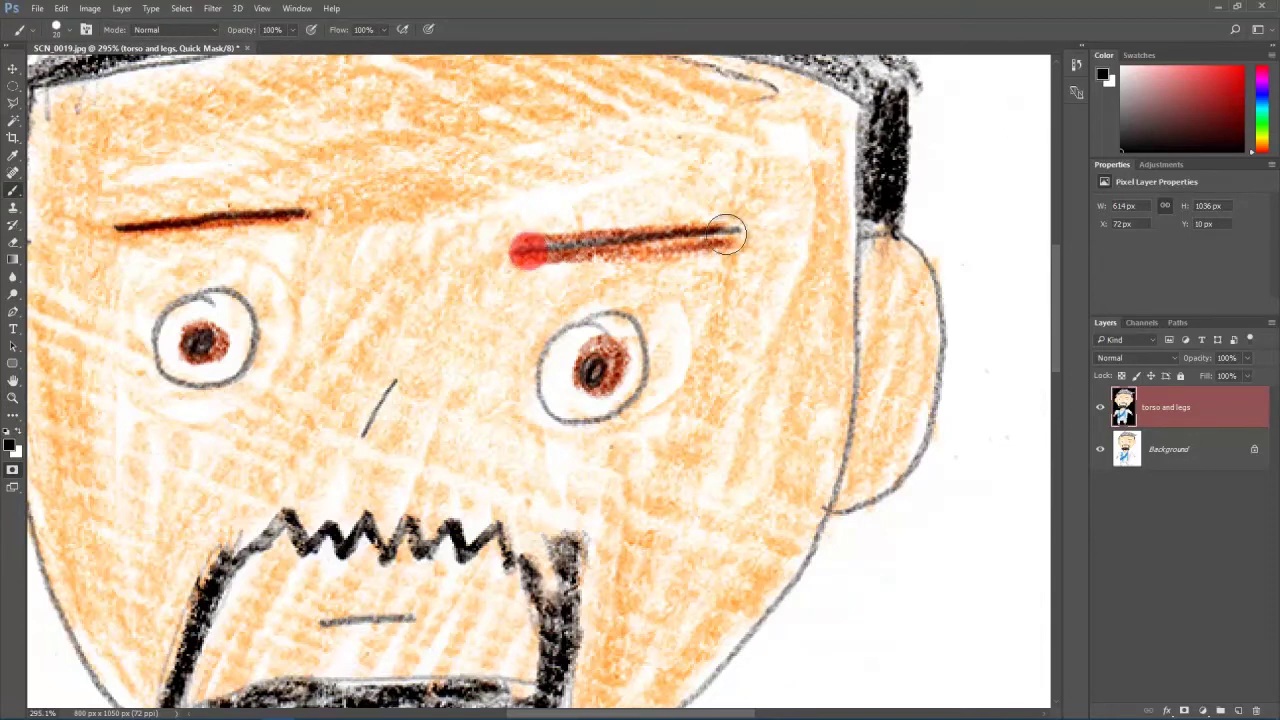
key(q)
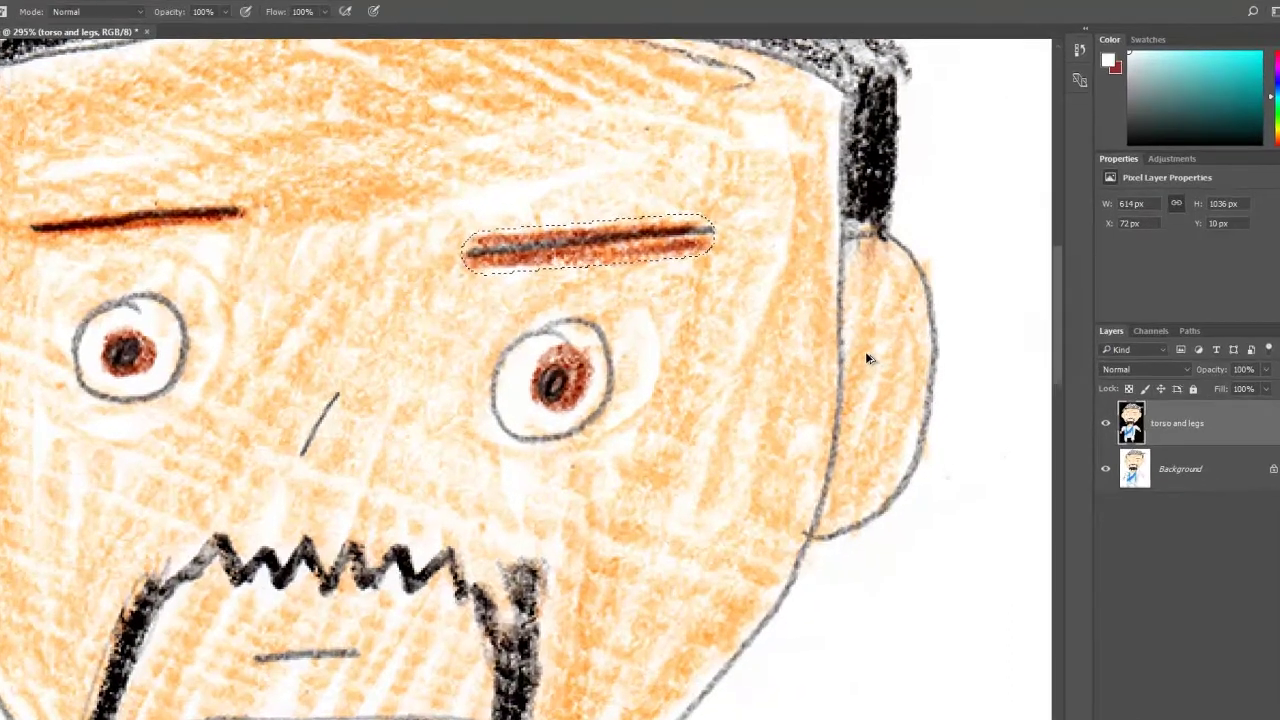
Copy the selected eyebrow onto a new layer named '+Left Eyebrow'
key(ctrl+shift+n)
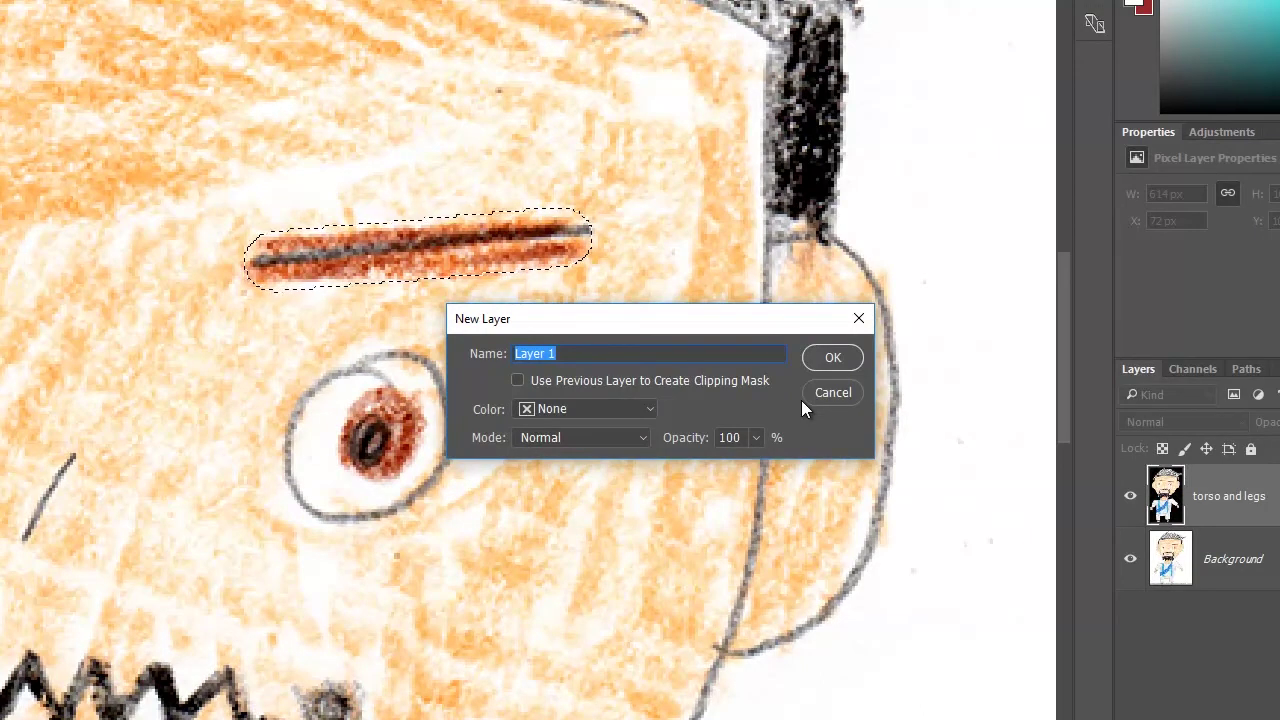
text(t Eyebrow)
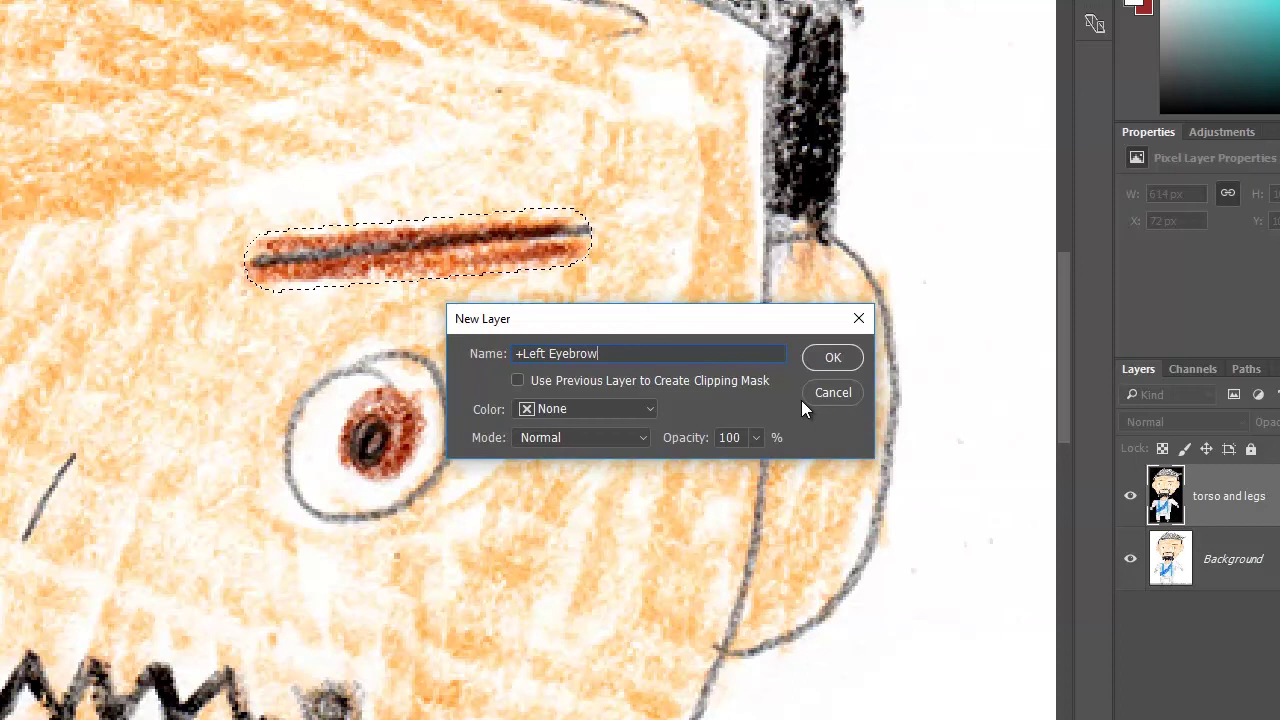
key(Return)
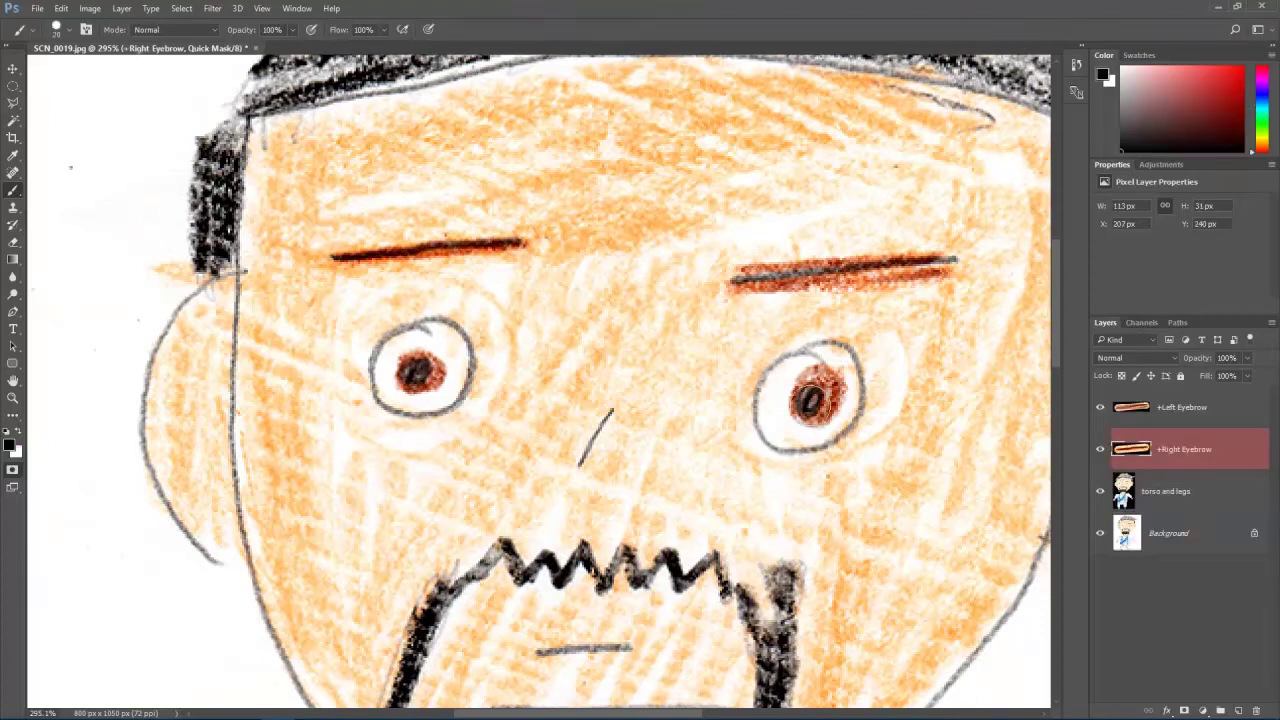
With torso and legs active, load the left eye selection and copy it to a new layer
ctrl+click(1131, 491)
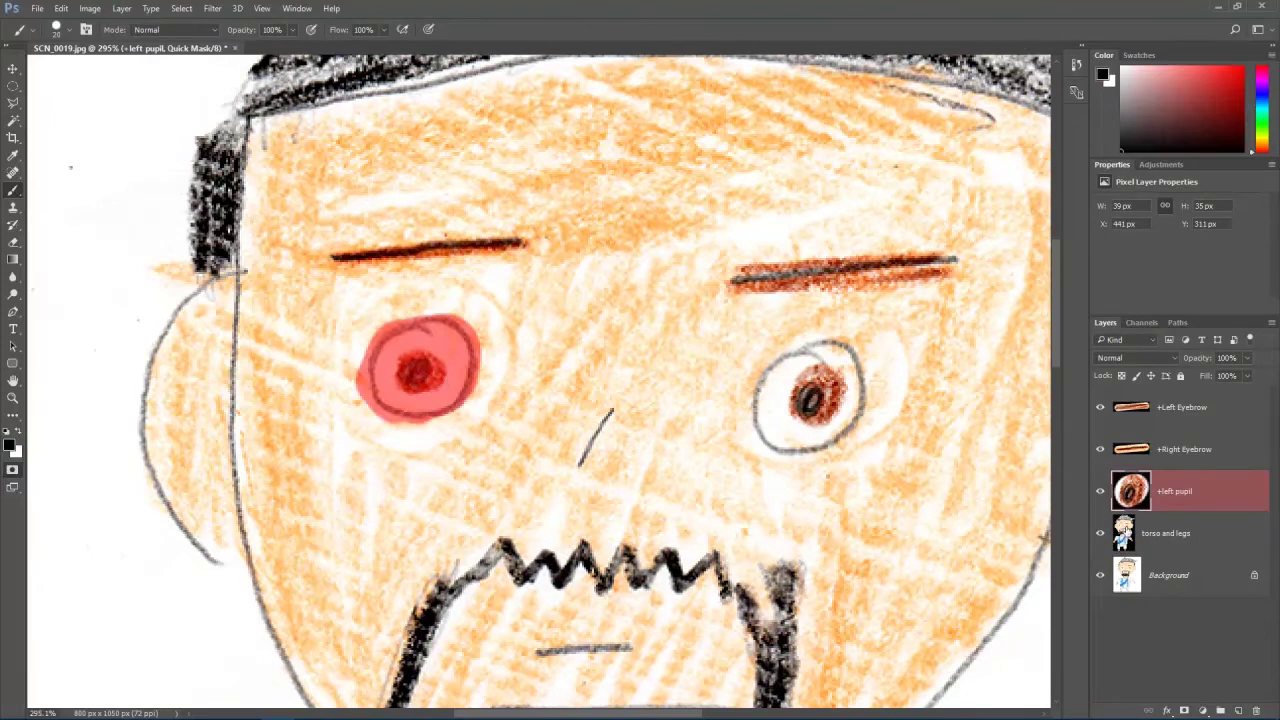
click(1165, 533)
key(ctrl+shift+n)
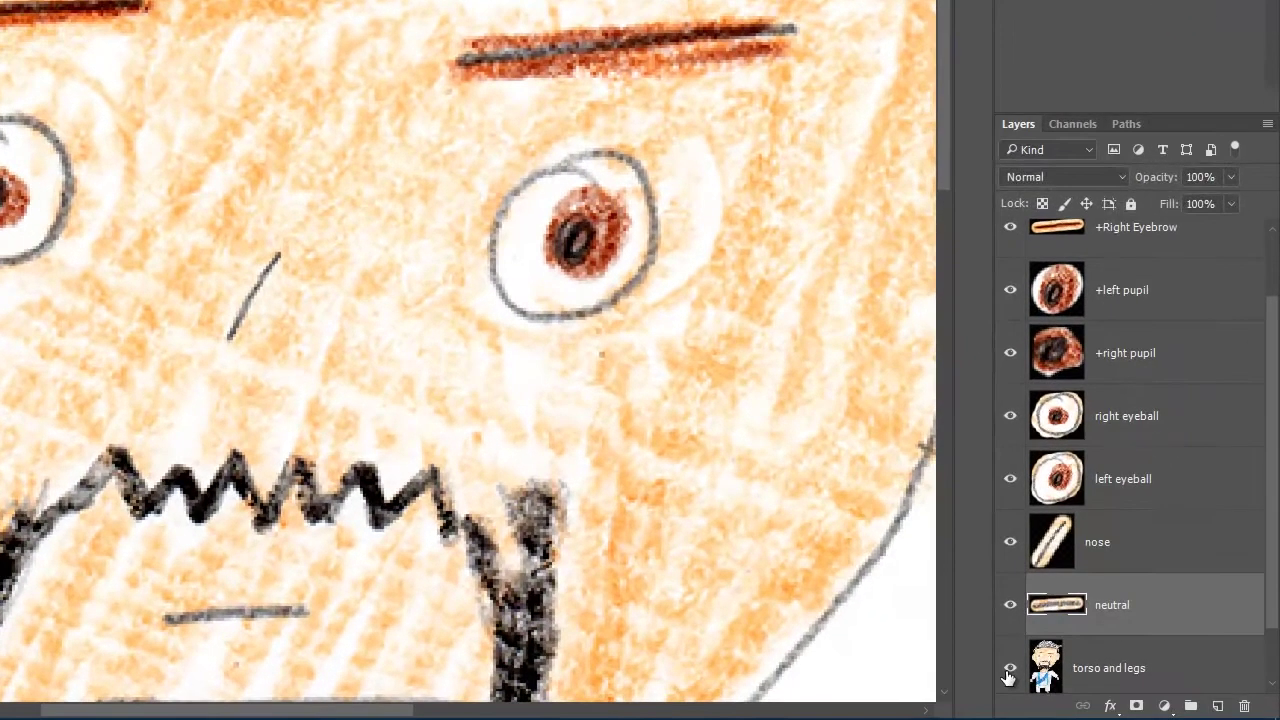
Solo the torso and legs layer and heal away its eyes, eyebrows and nose line
alt+click(1100, 686)
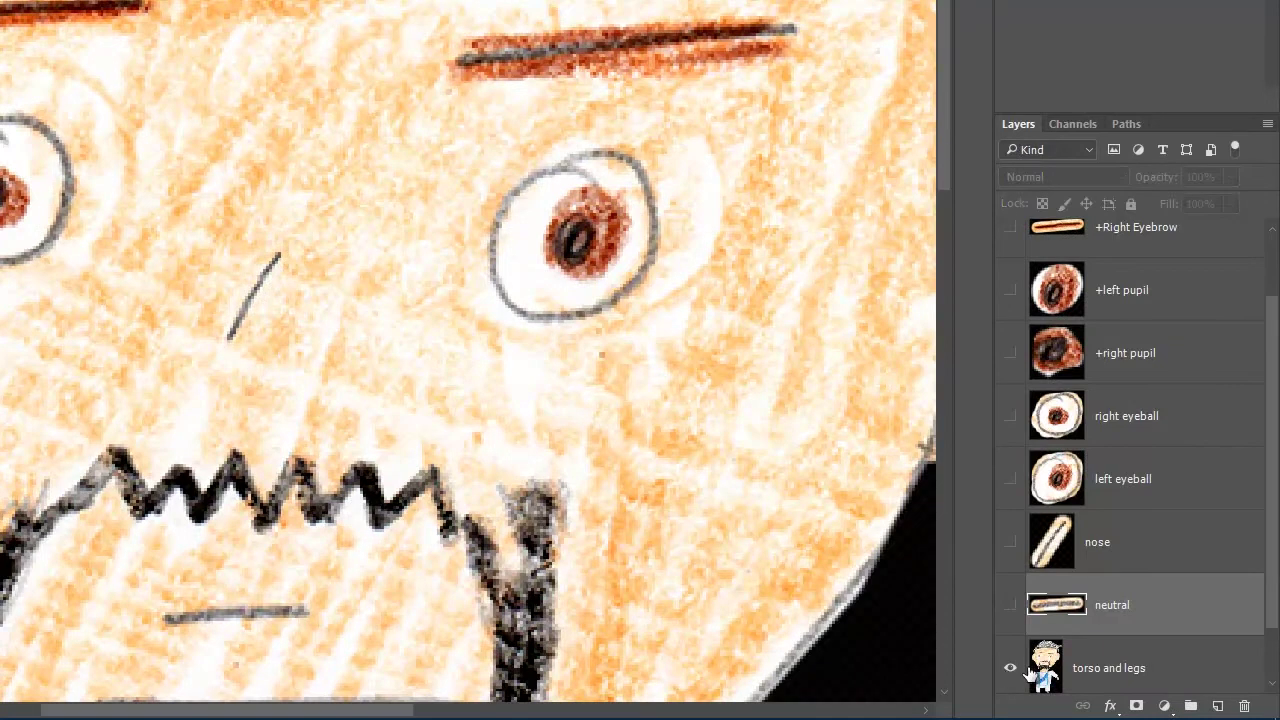
click(1100, 676)
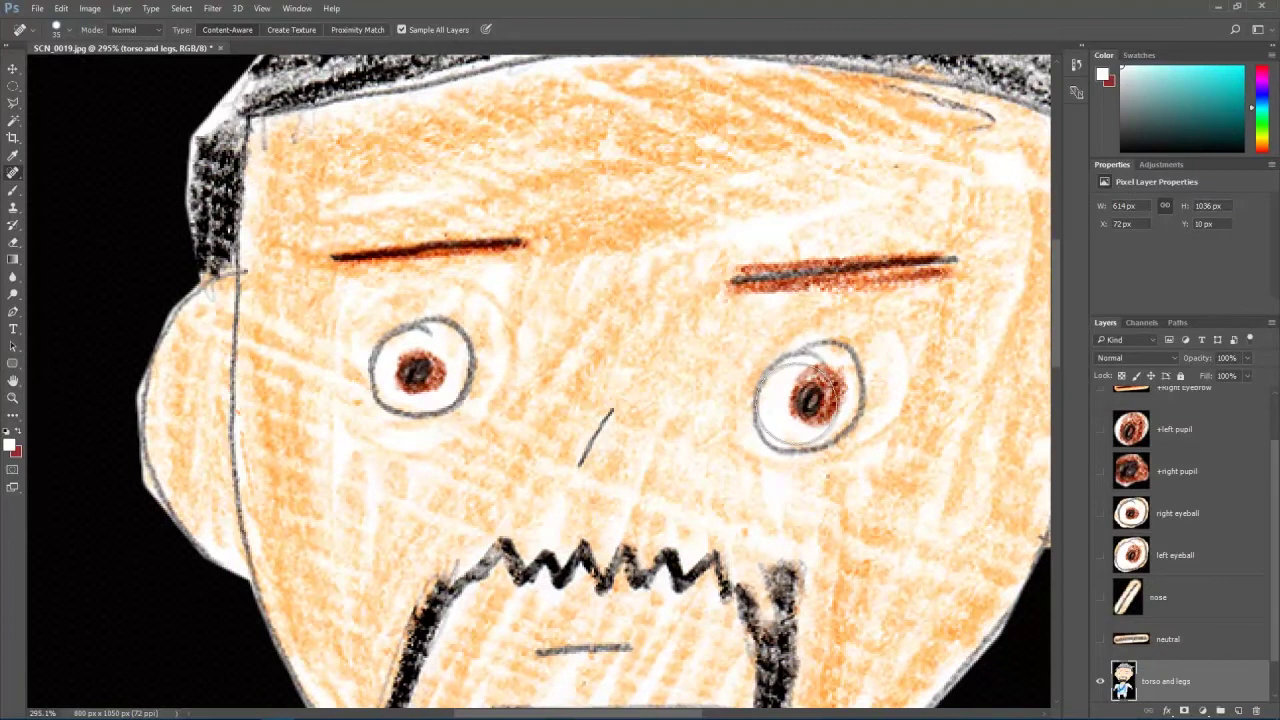
mouse_move(805, 395)
mouse_down()
mouse_move(775, 420)
mouse_move(830, 378)
mouse_move(825, 418)
mouse_move(770, 400)
mouse_move(810, 338)
mouse_move(760, 440)
mouse_move(820, 460)
mouse_up()
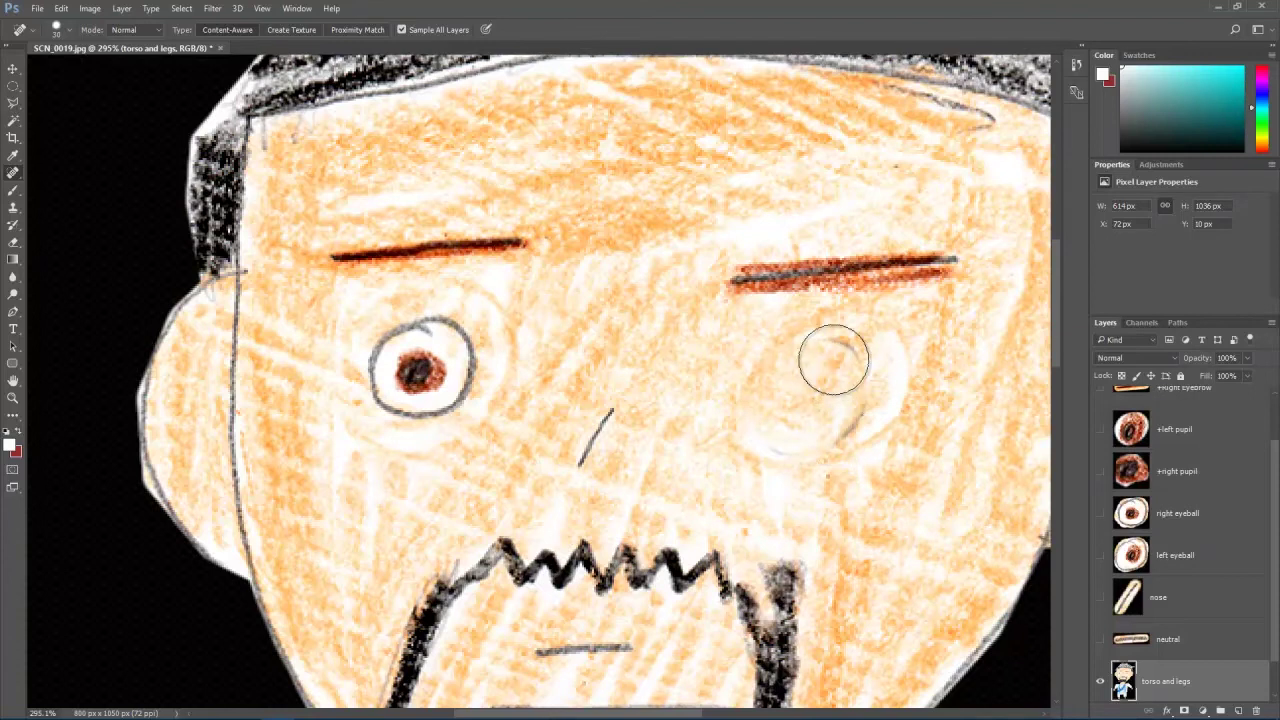
drag(845, 412, 772, 440)
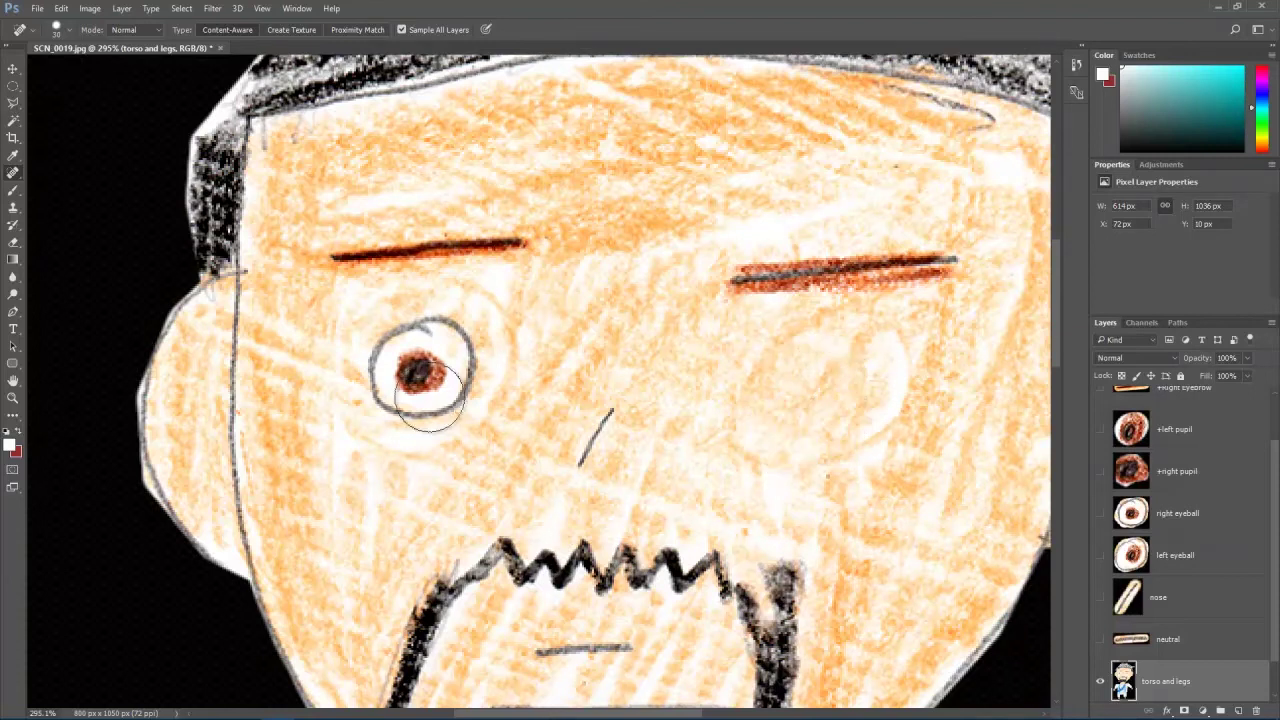
mouse_move(414, 372)
mouse_down()
mouse_move(403, 337)
mouse_move(438, 345)
mouse_move(445, 362)
mouse_move(430, 390)
mouse_move(445, 367)
mouse_move(435, 342)
mouse_move(385, 400)
mouse_up()
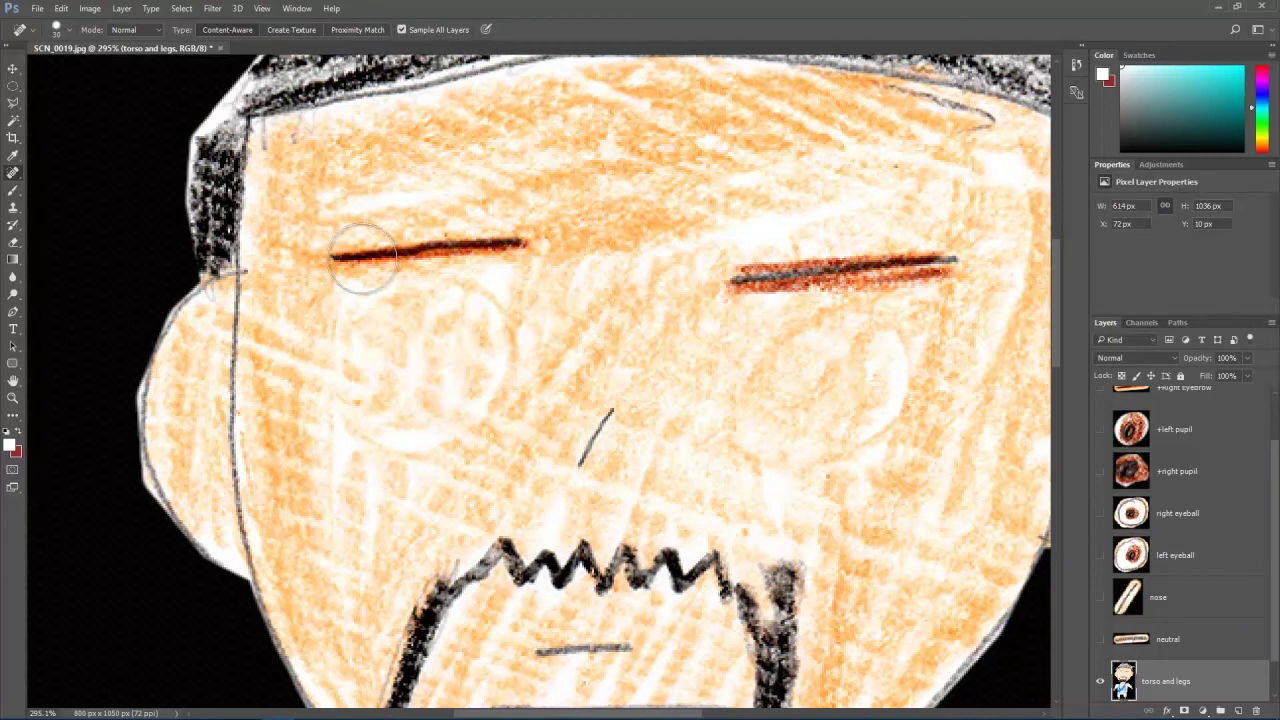
mouse_move(328, 258)
mouse_down()
mouse_move(512, 245)
mouse_move(348, 256)
mouse_up()
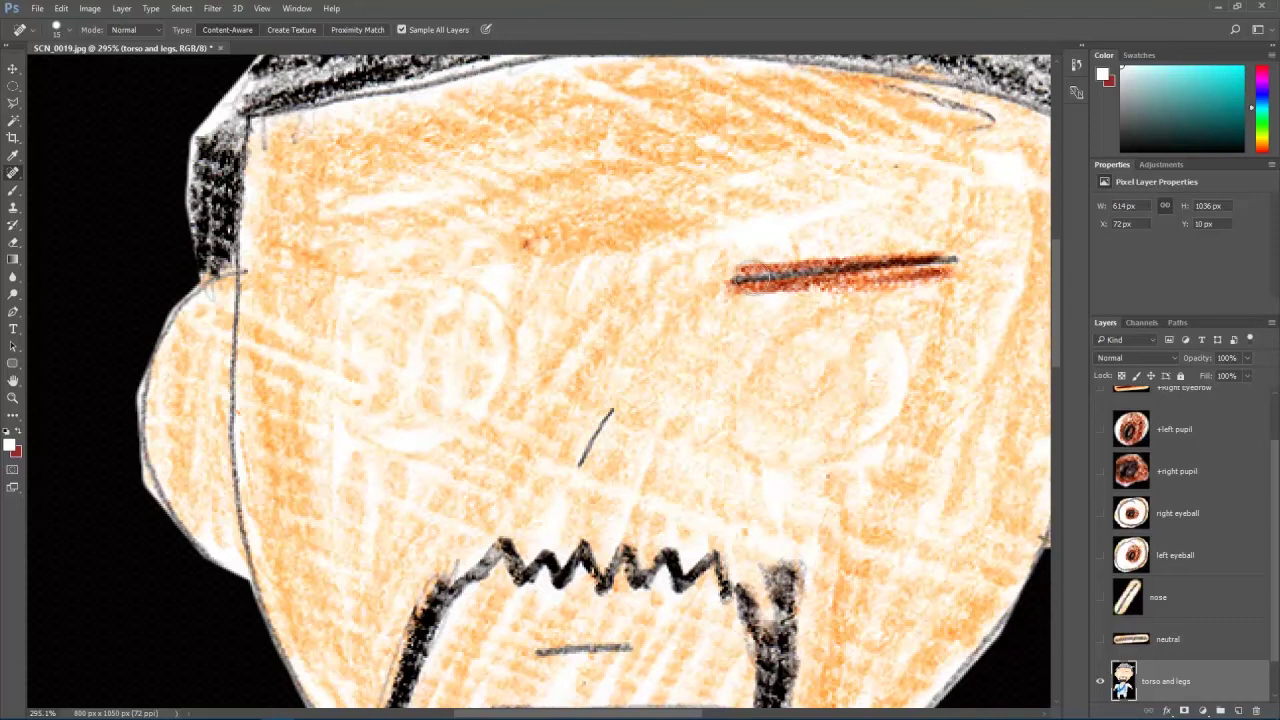
mouse_move(740, 275)
mouse_down()
mouse_move(945, 262)
mouse_move(740, 282)
mouse_up()
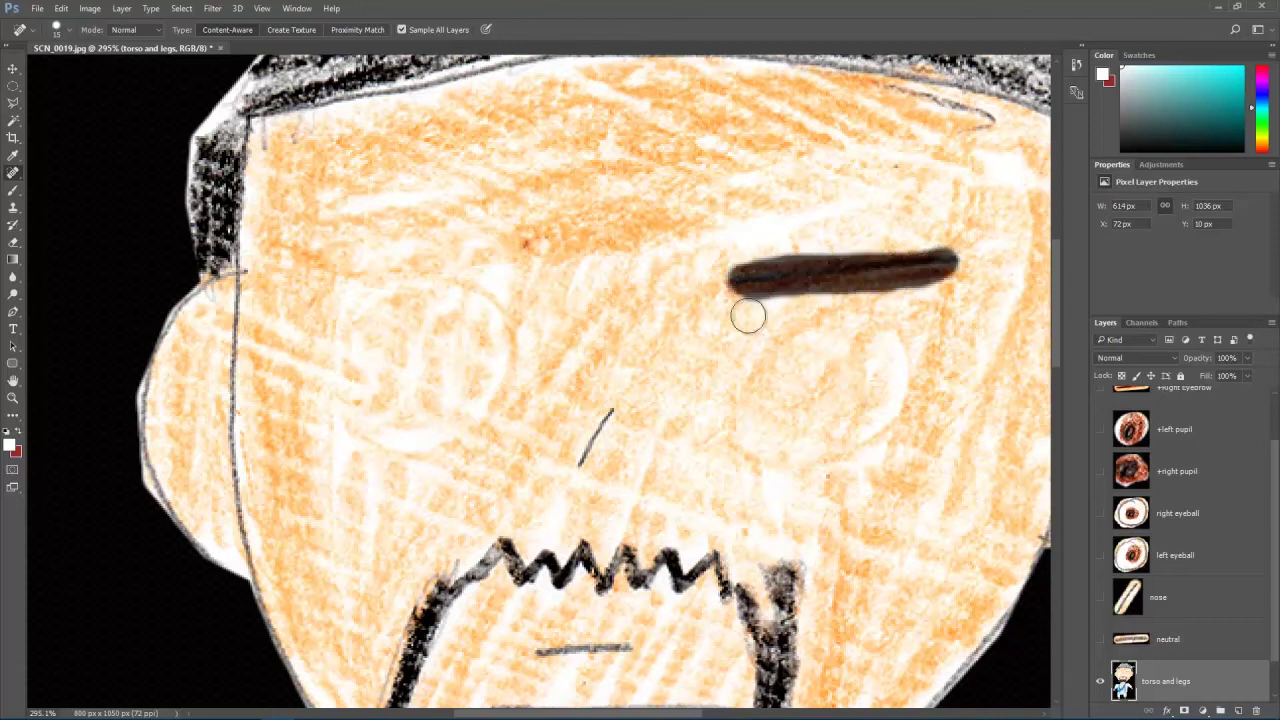
drag(611, 407, 590, 462)
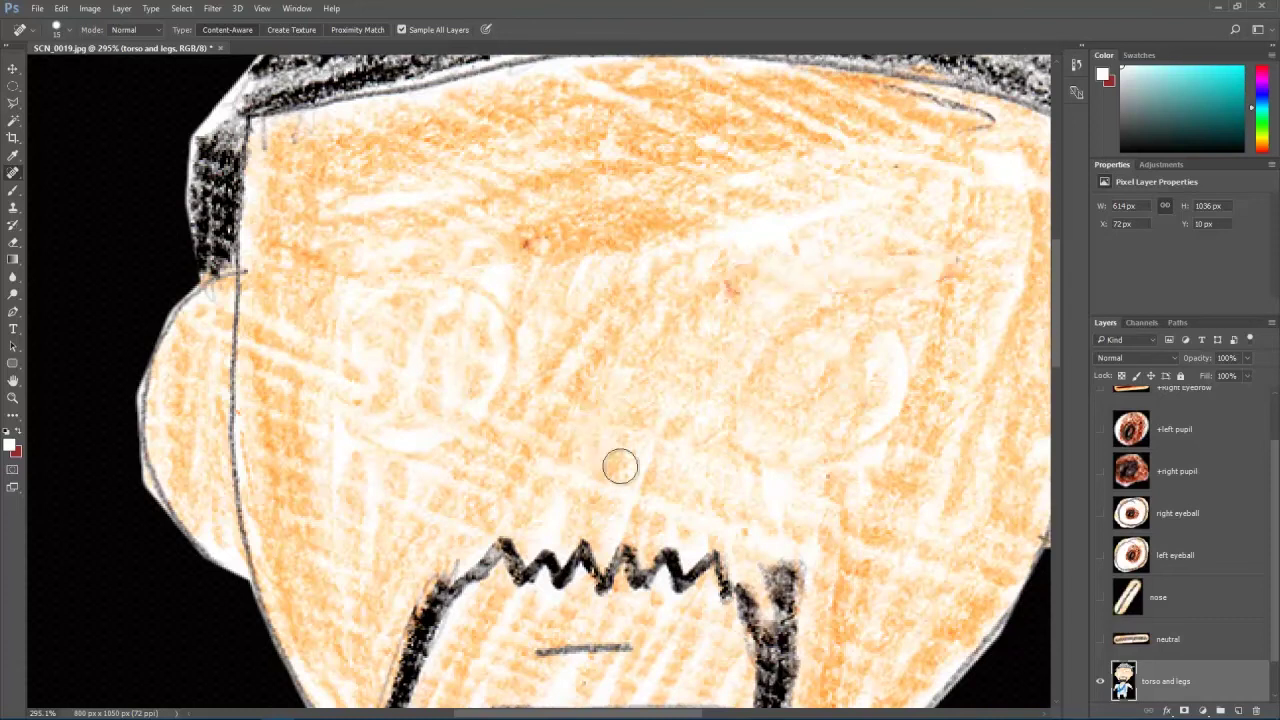
Heal away the mouth line, paint the pupil white, and show all layers again
drag(698, 466, 680, 200)
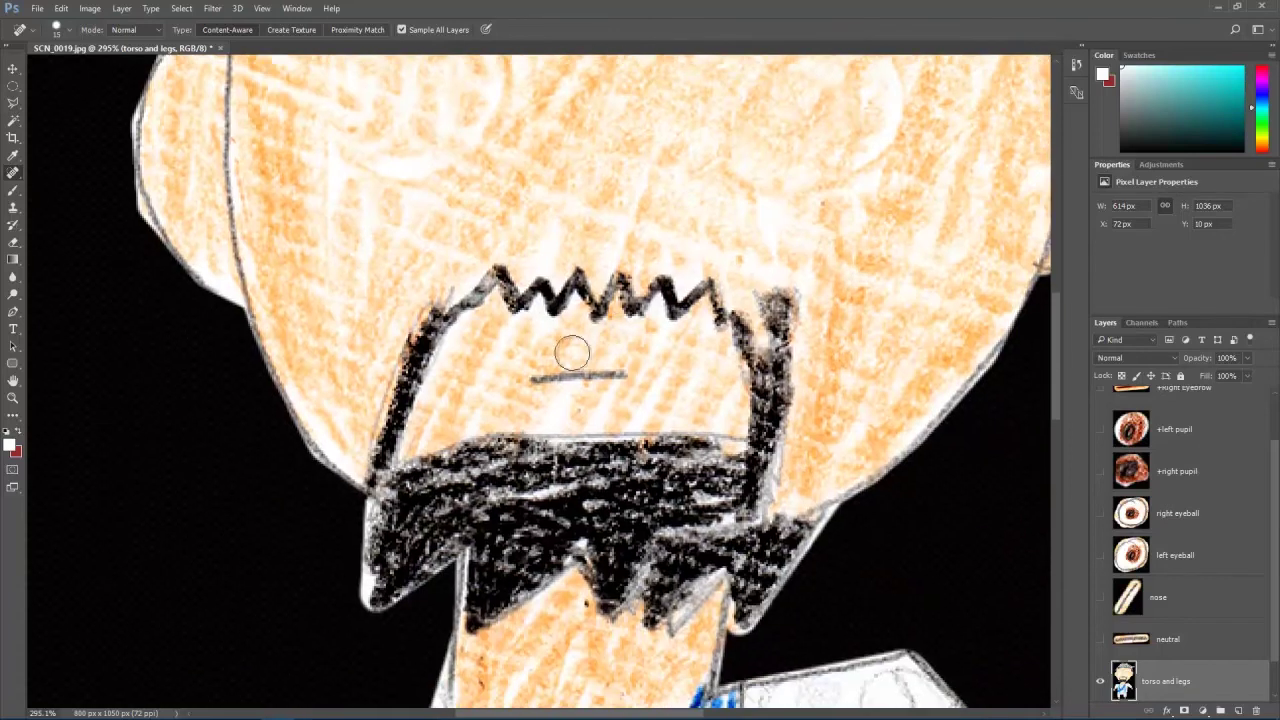
drag(543, 376, 541, 376)
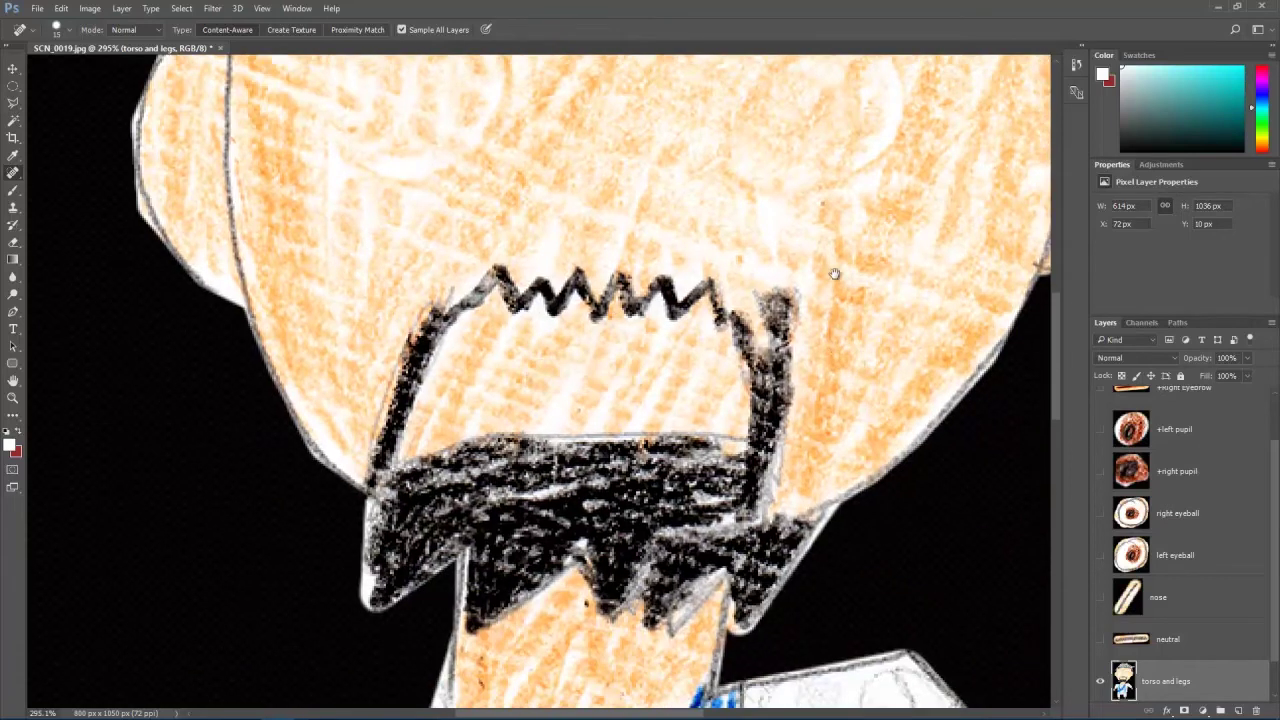
drag(834, 274, 823, 455)
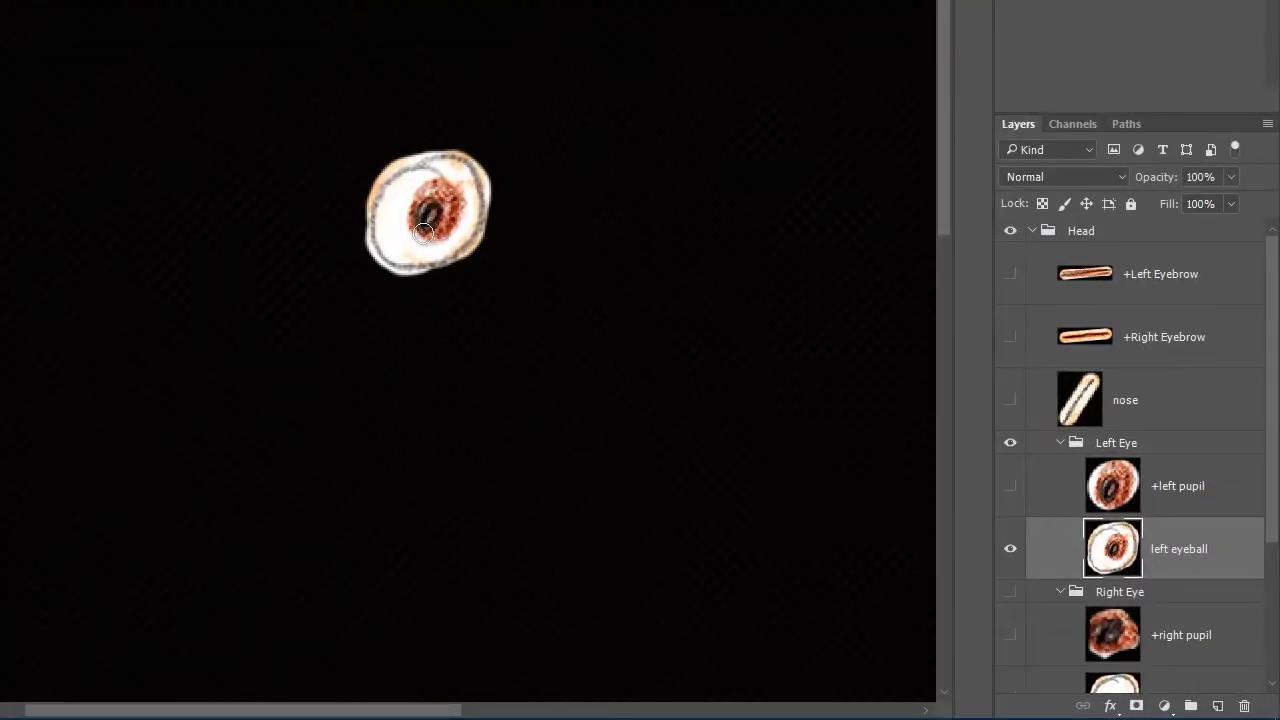
drag(428, 200, 433, 226)
alt+click(1010, 462)
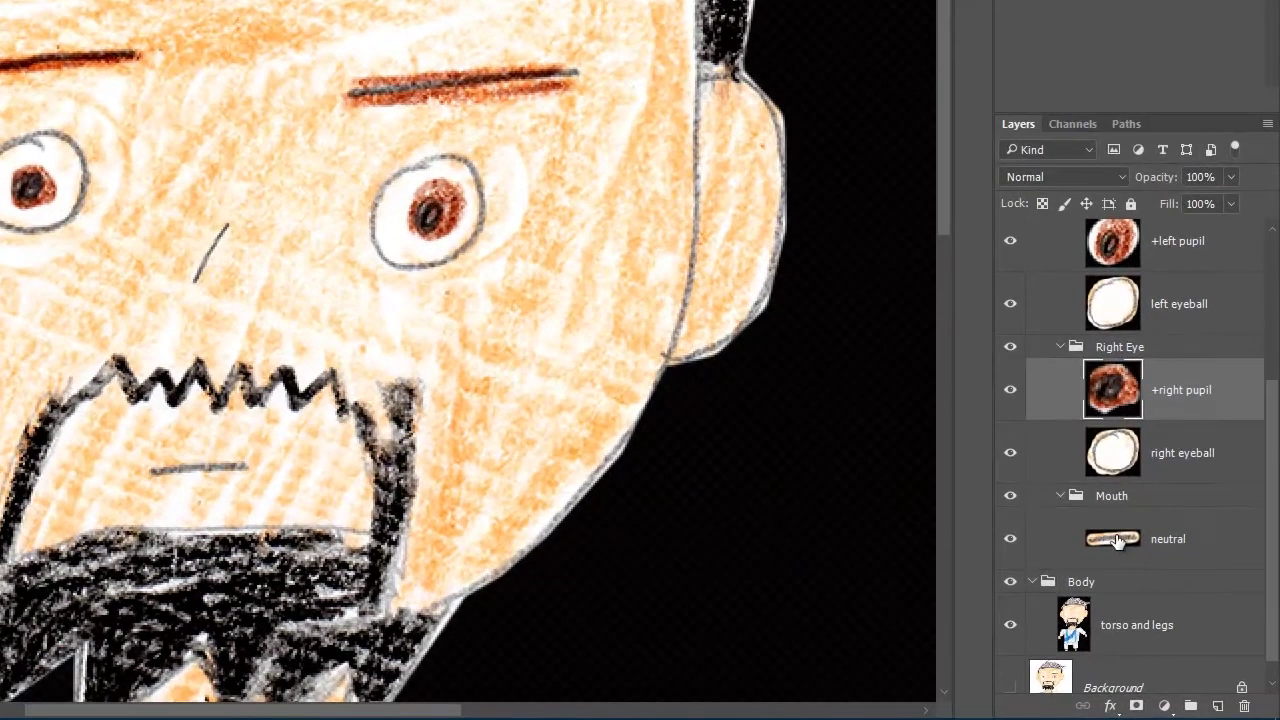
click(1172, 600)
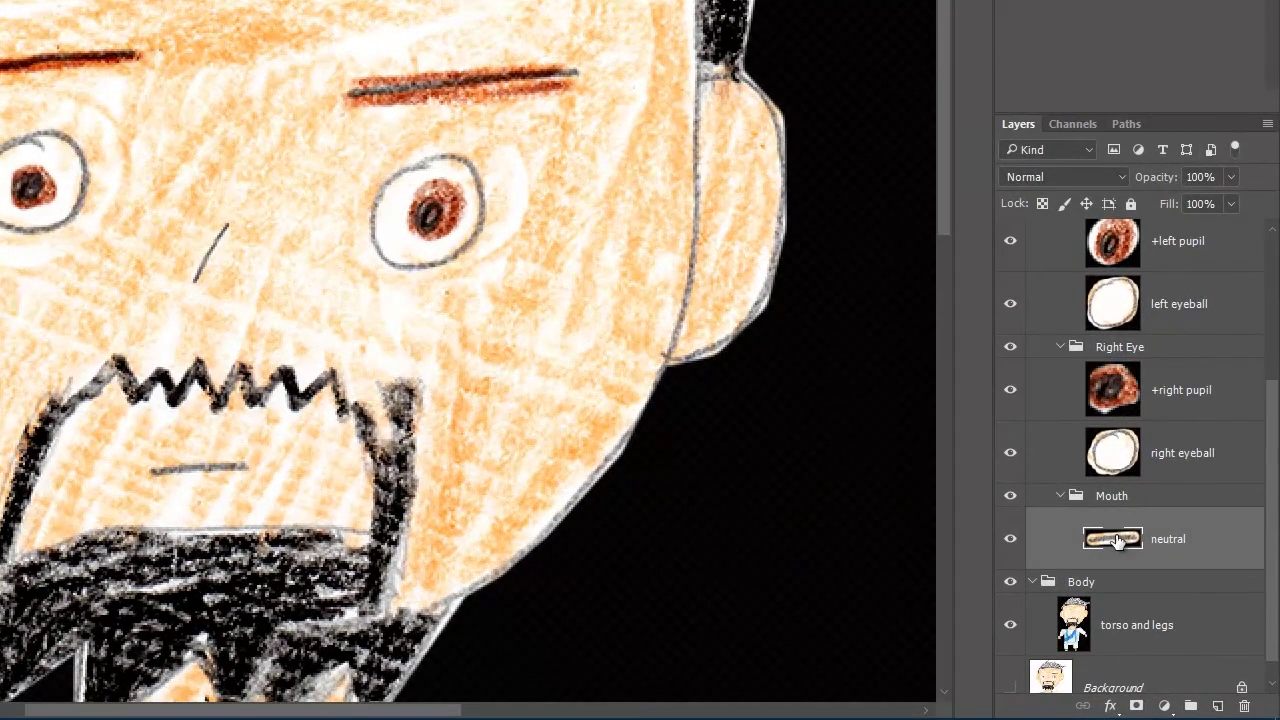
Duplicate the neutral layer as 'Left Blink (b!)' and move it up over the right-hand eye
right_click(1117, 540)
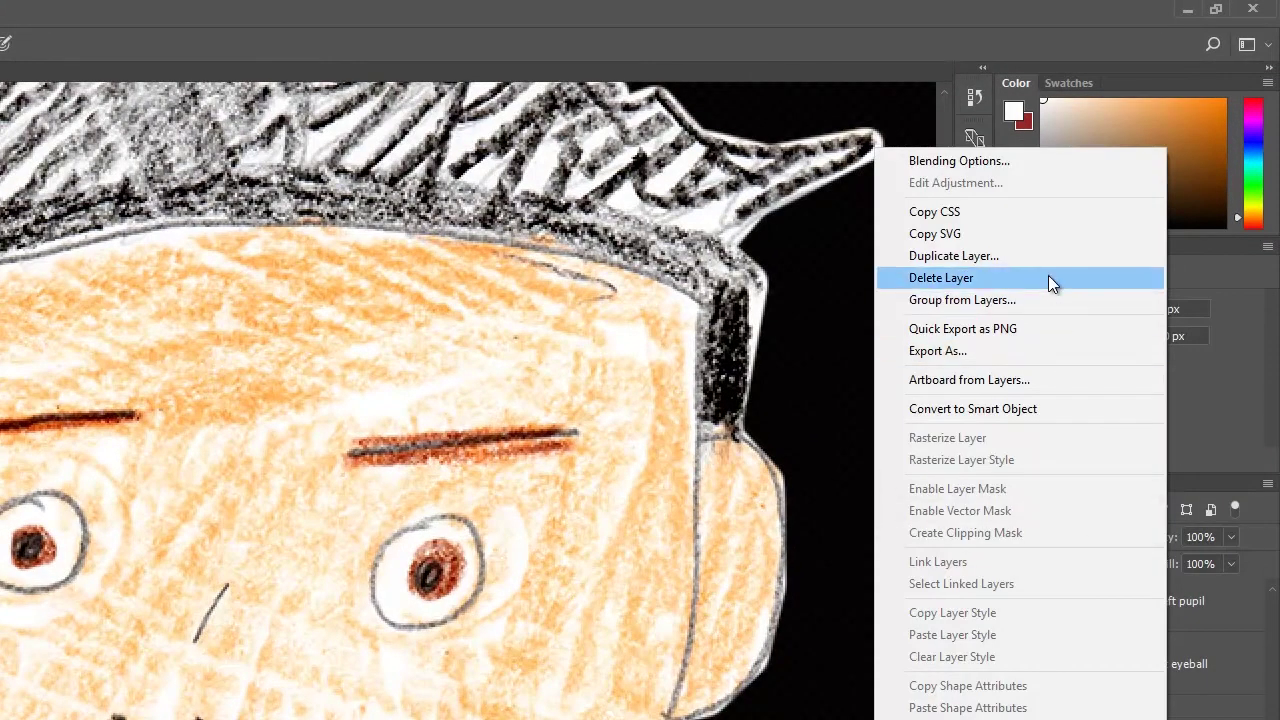
click(1048, 255)
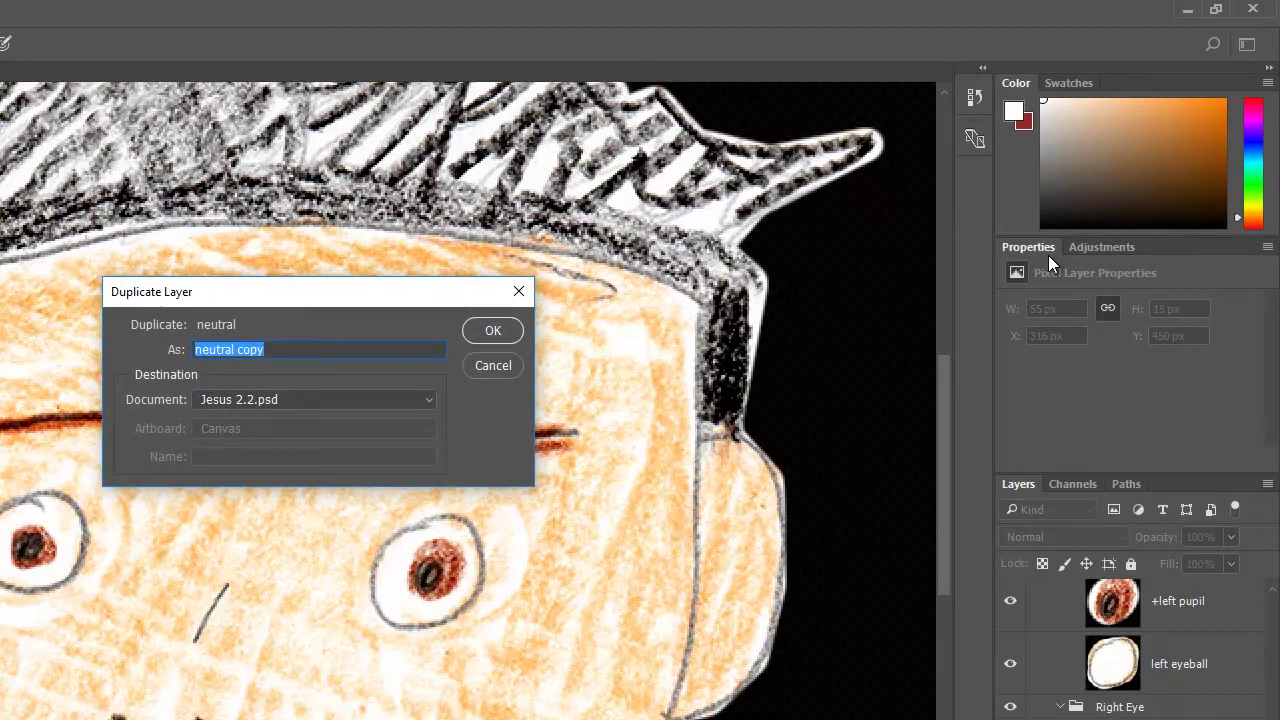
text(Left)
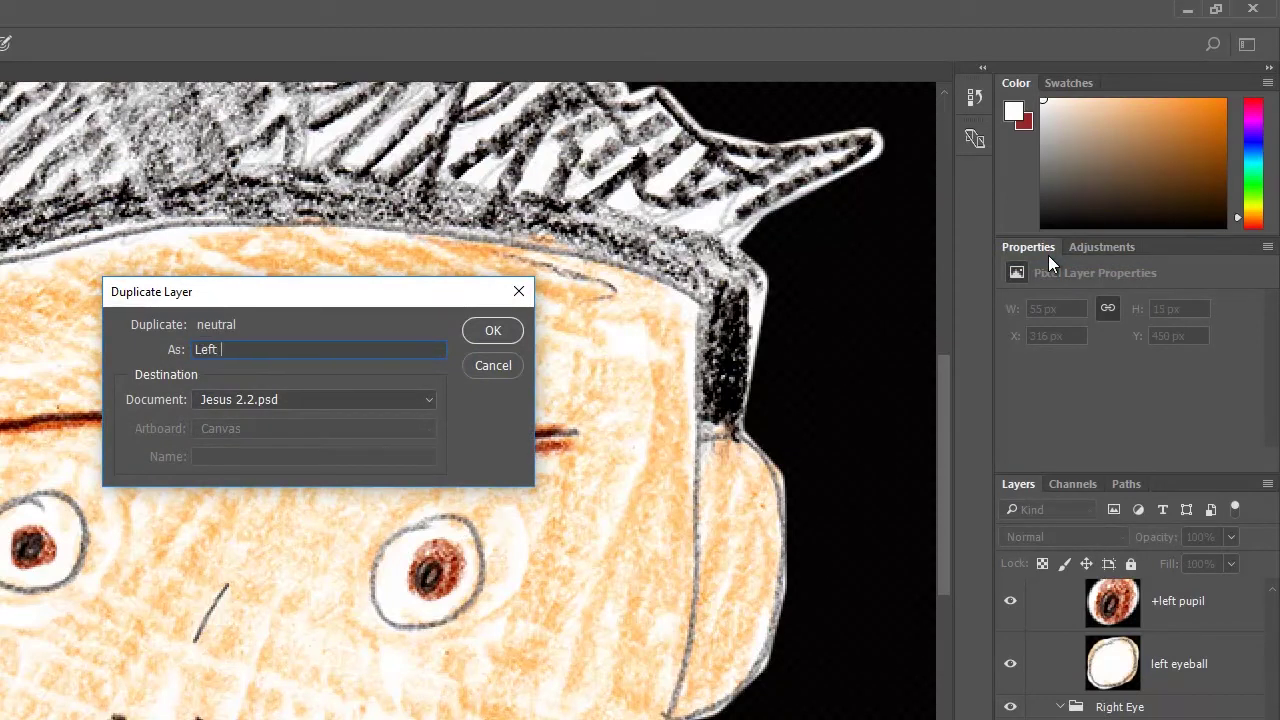
text( Blink (bl)
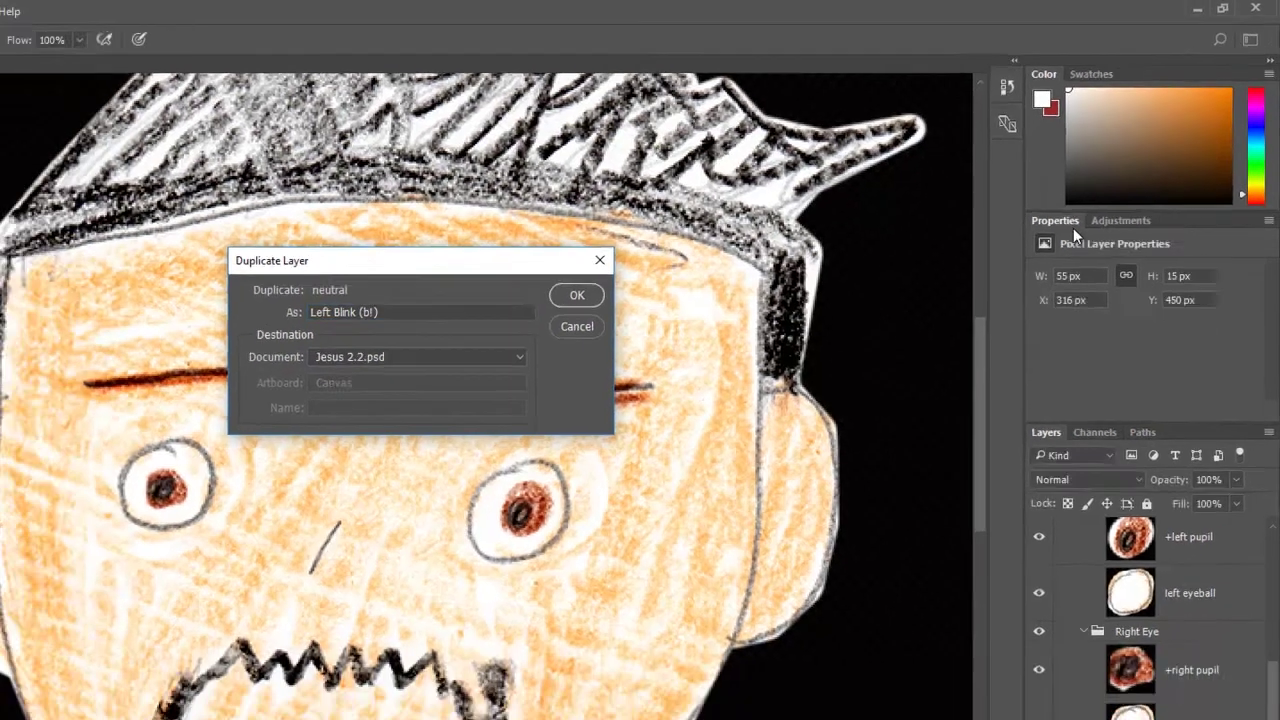
key(Return)
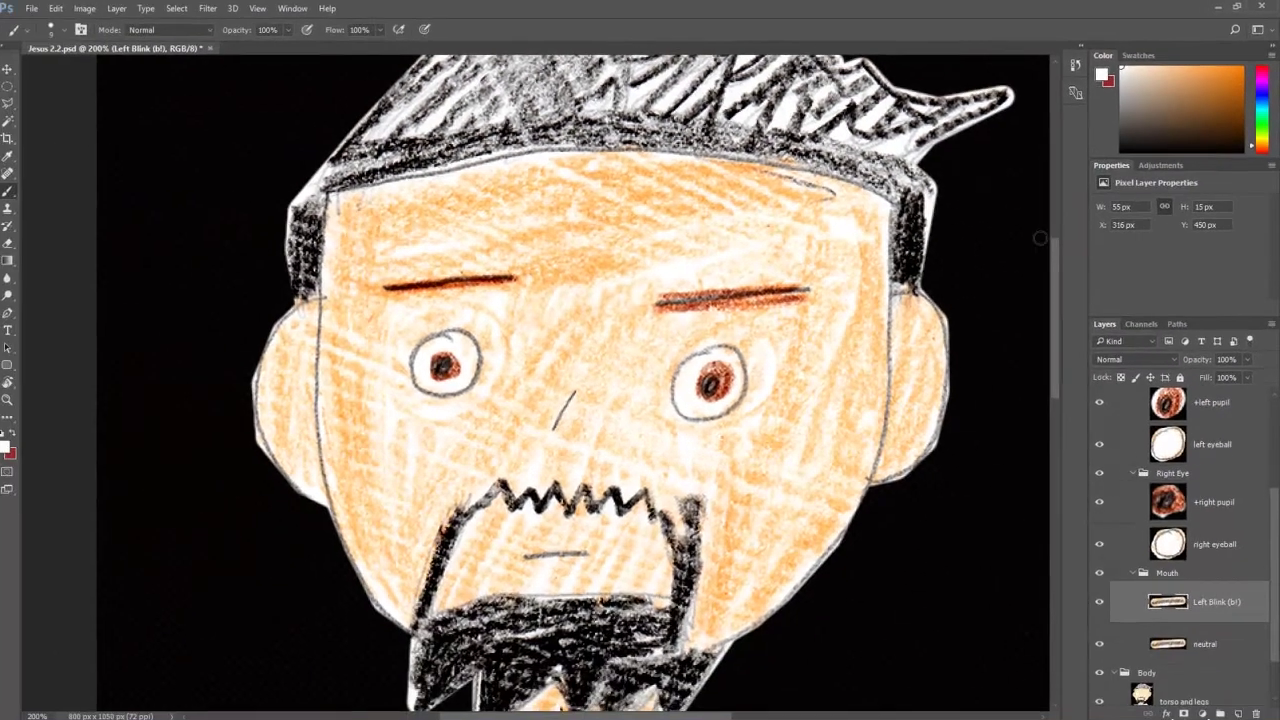
key(v)
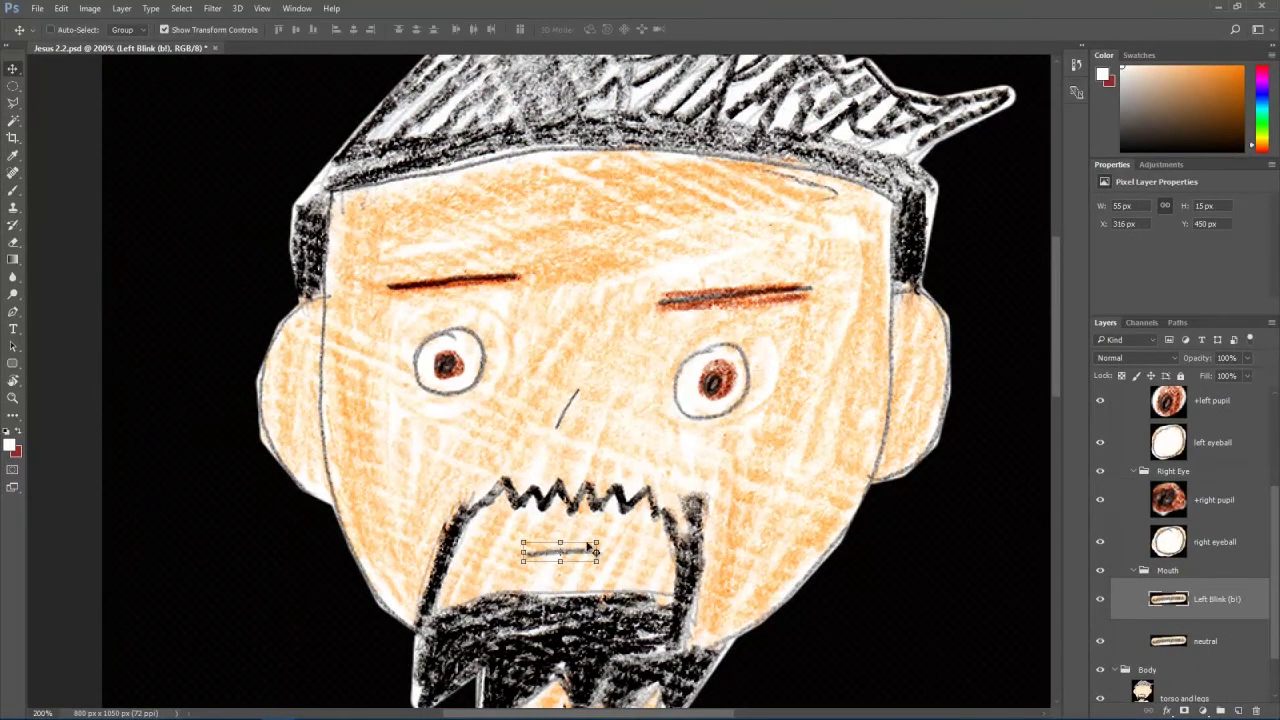
drag(583, 558, 736, 392)
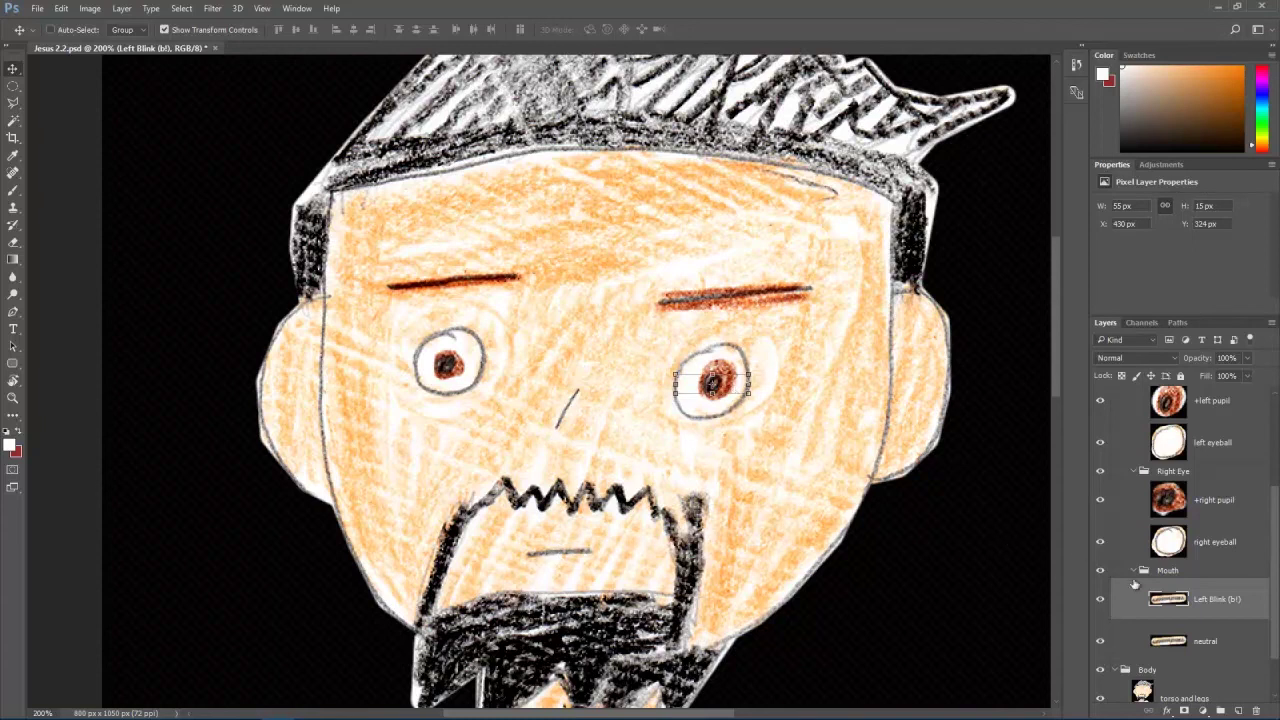
Duplicate Left Blink (b!) as 'Right Blink (b!)' and position it over the other eye
right_click(1204, 603)
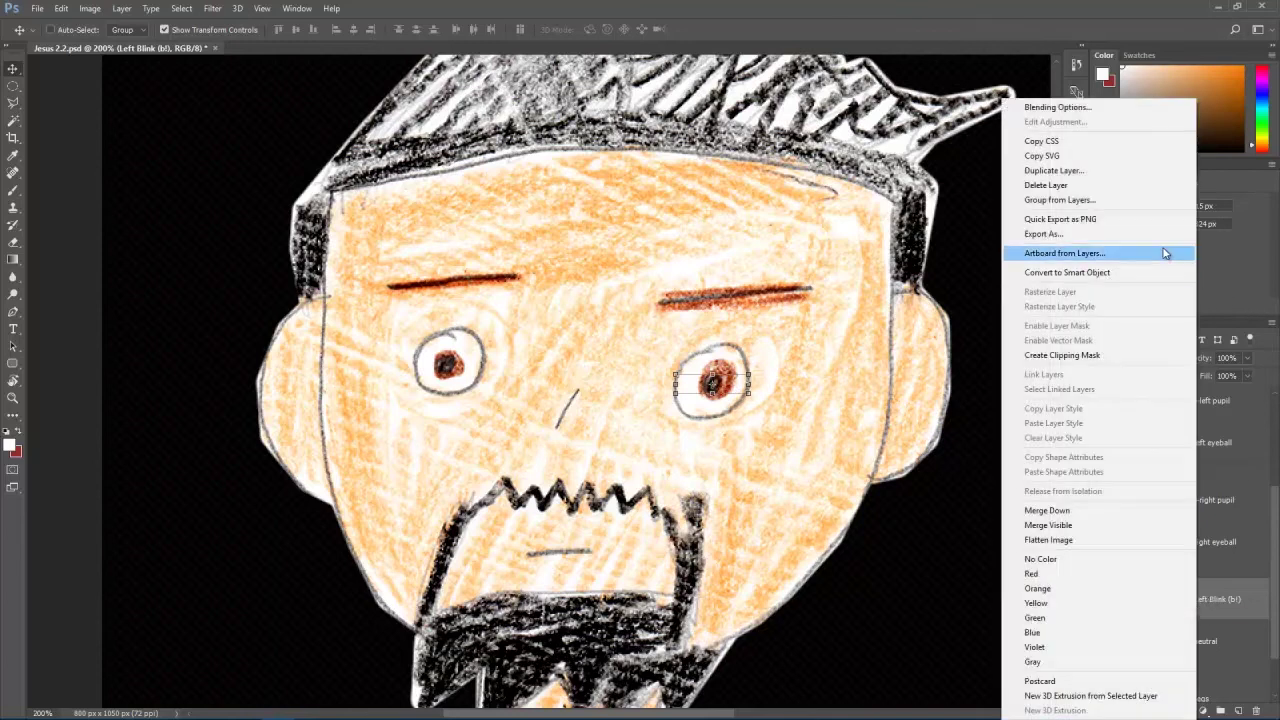
click(1152, 170)
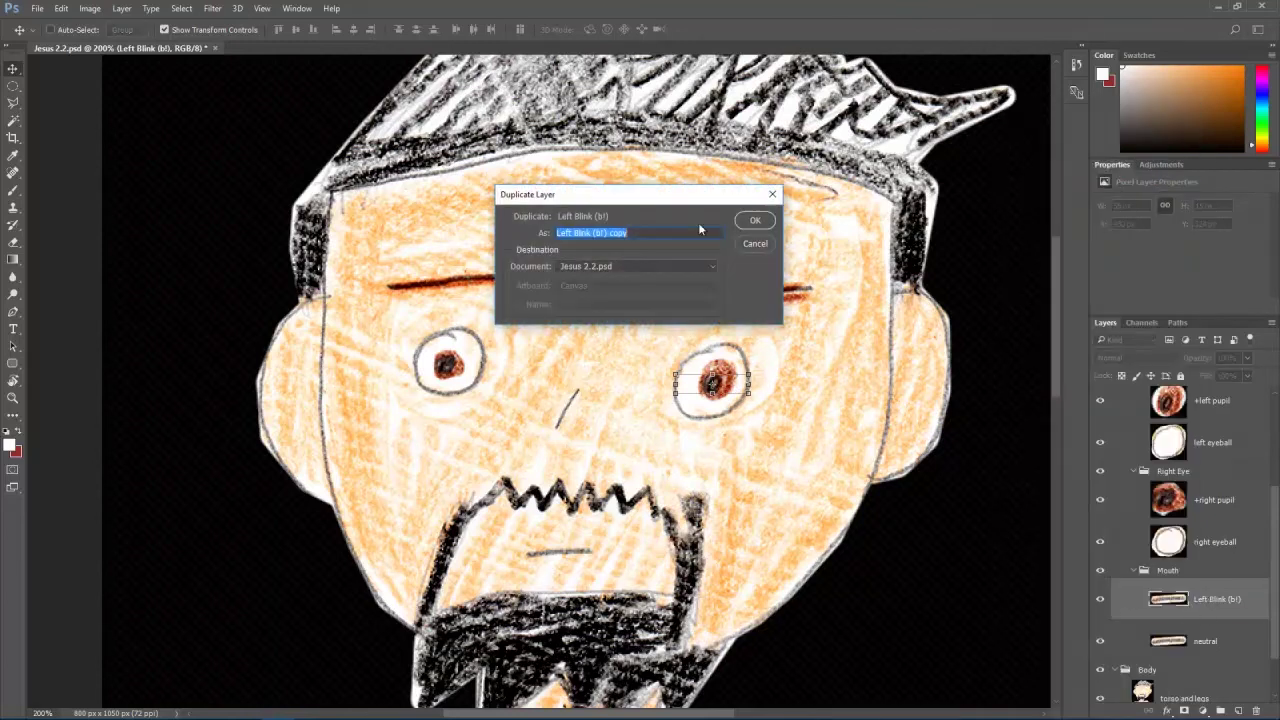
double_click(562, 232)
text(Right)
click(762, 225)
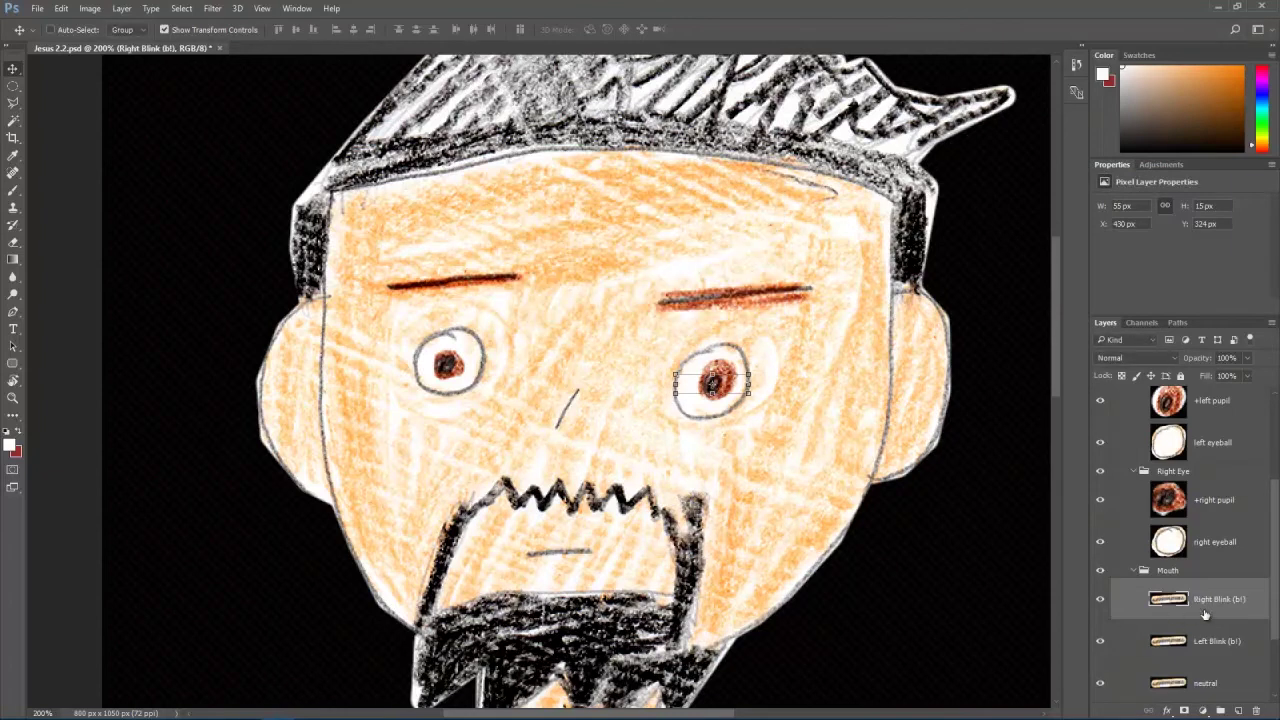
drag(723, 409, 445, 393)
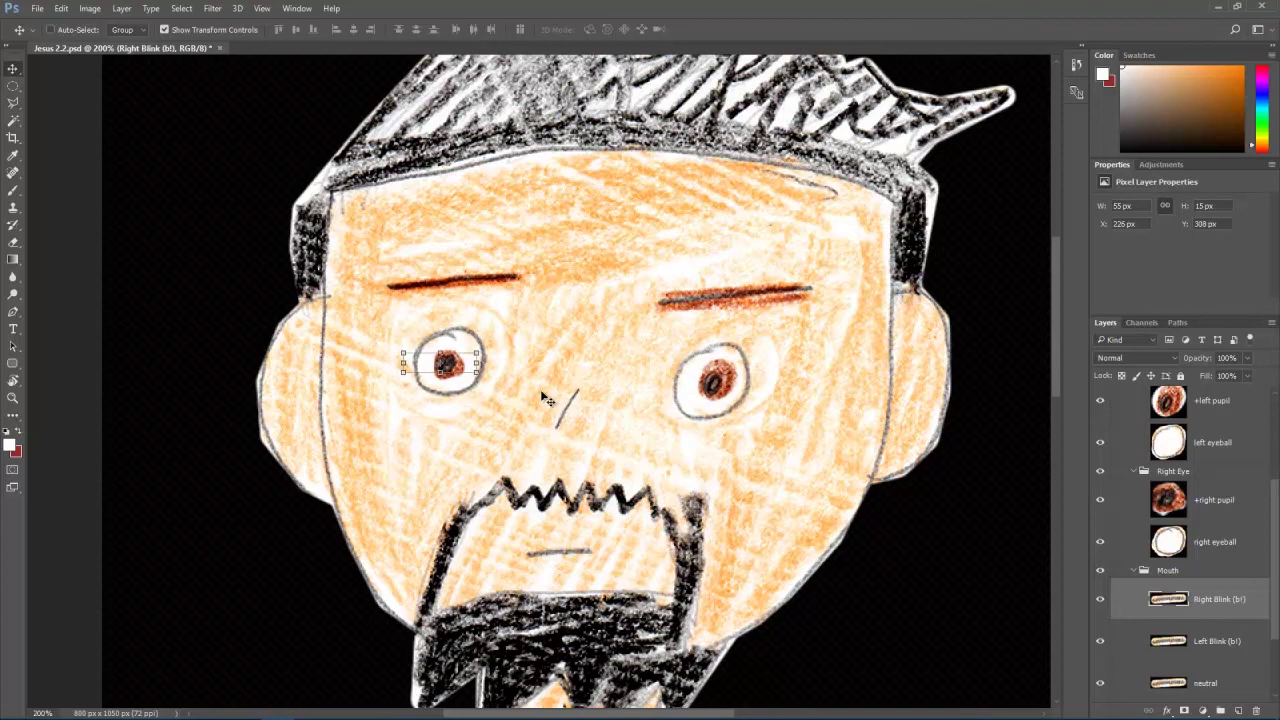
key(Right)
key(Right)
key(Right)
key(Right)
key(Right)
key(Right)
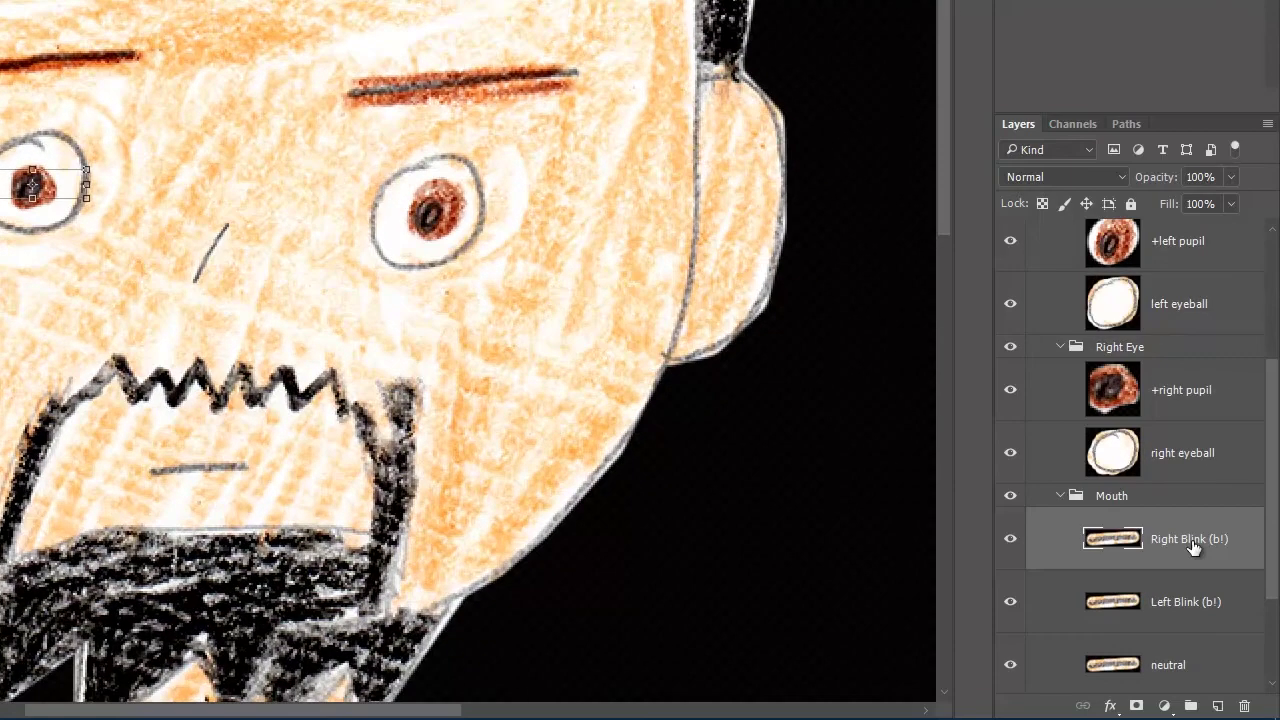
Place Right Blink in the Right Eye group and Left Blink above +left pupil in Left Eye, hiding both
drag(1193, 545, 1188, 384)
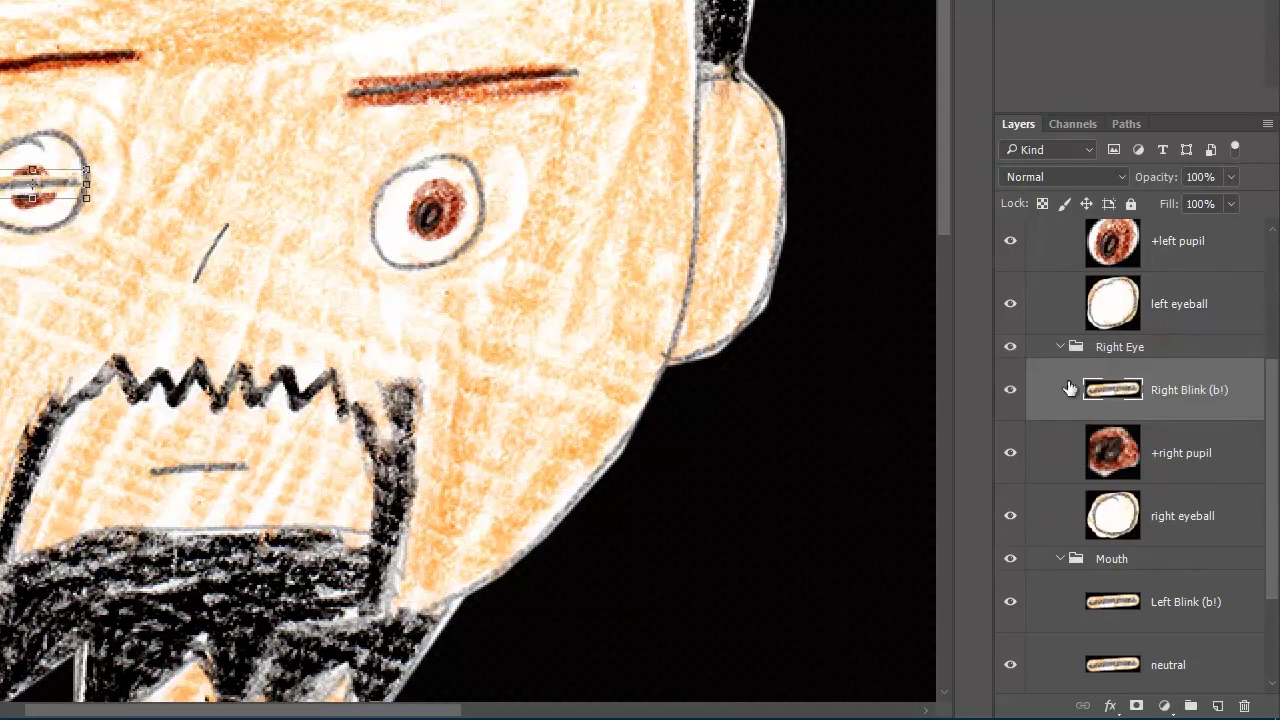
click(1009, 391)
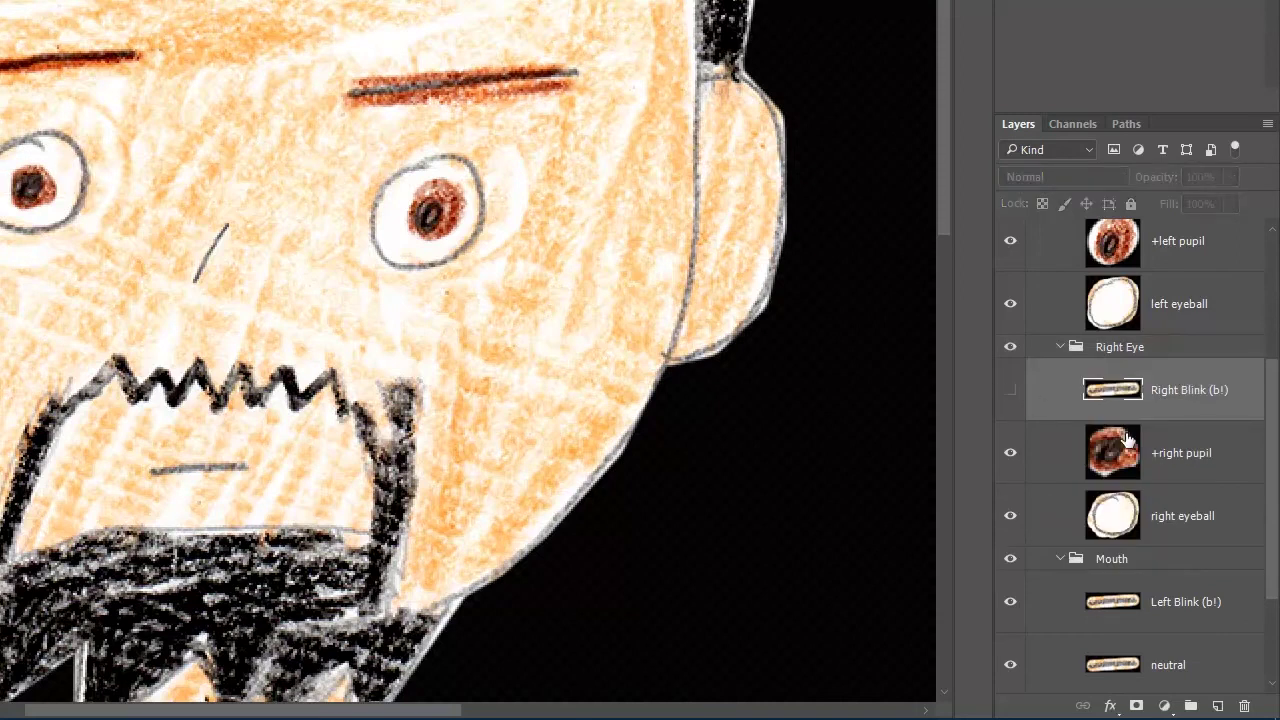
drag(1165, 611, 1170, 262)
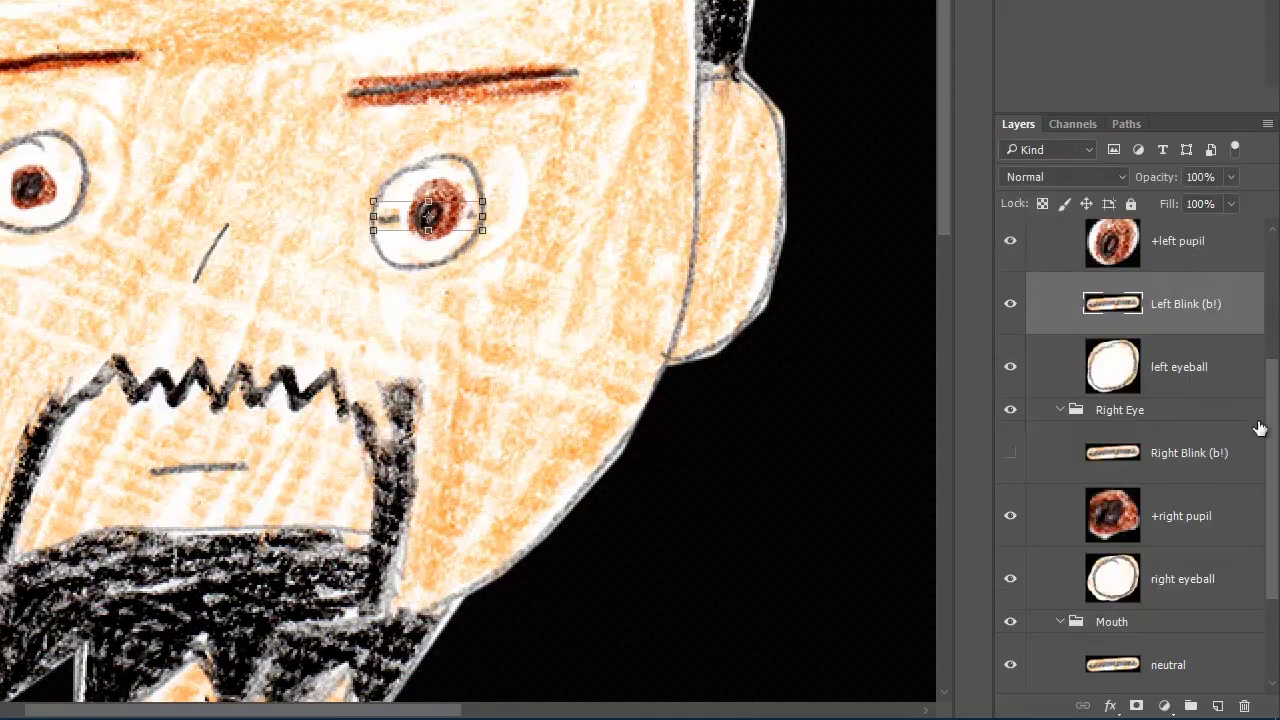
drag(1188, 308, 1178, 212)
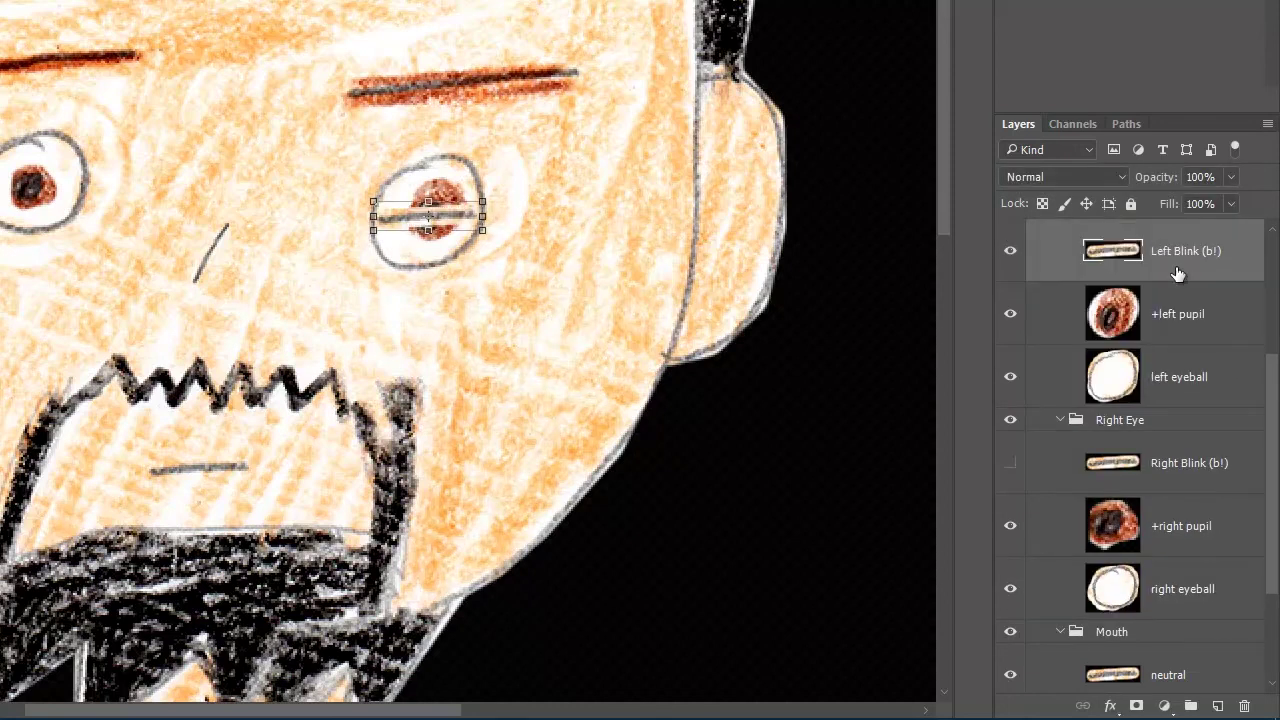
click(1011, 255)
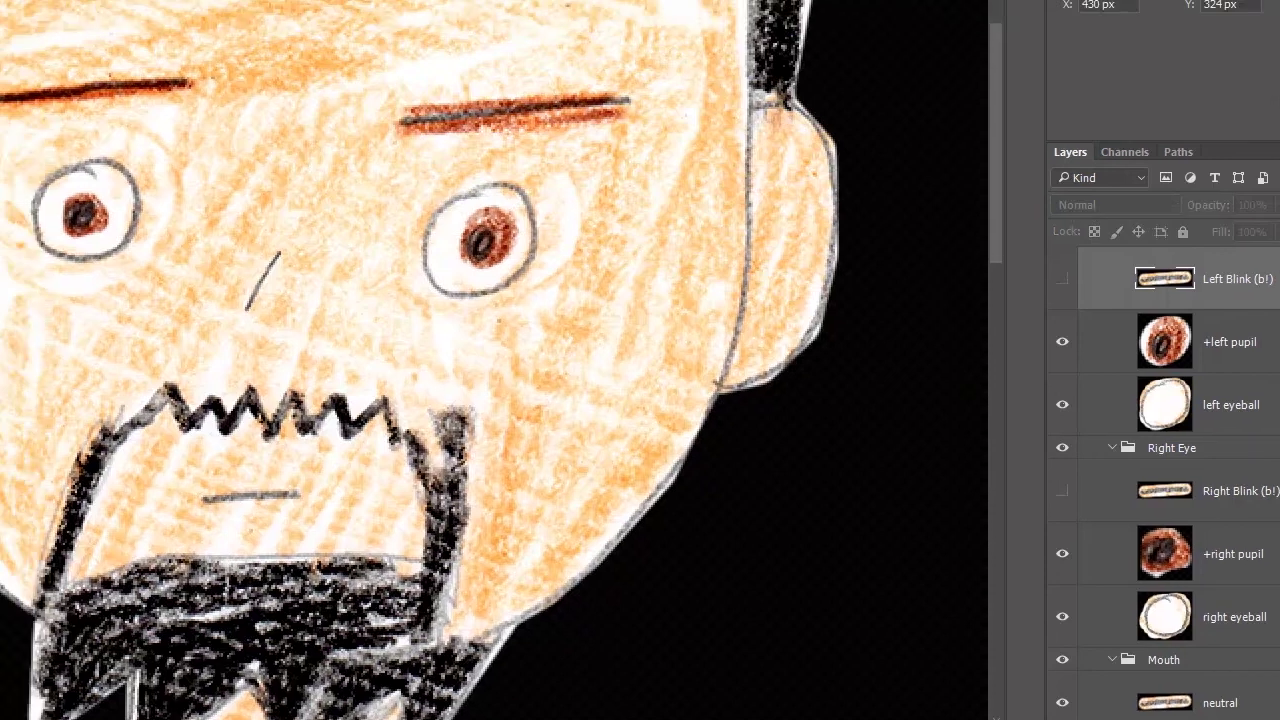
Save the layered document and select the new Head group holding the eyes and mouth
click(52, 12)
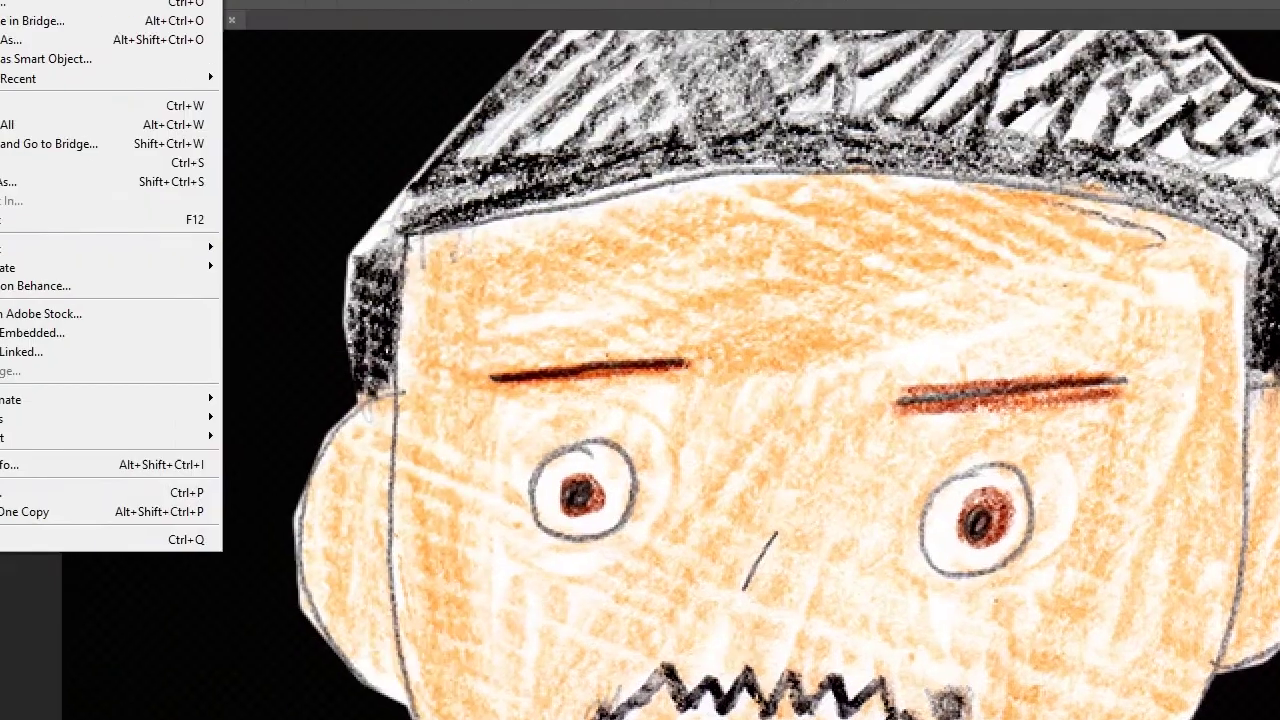
click(122, 218)
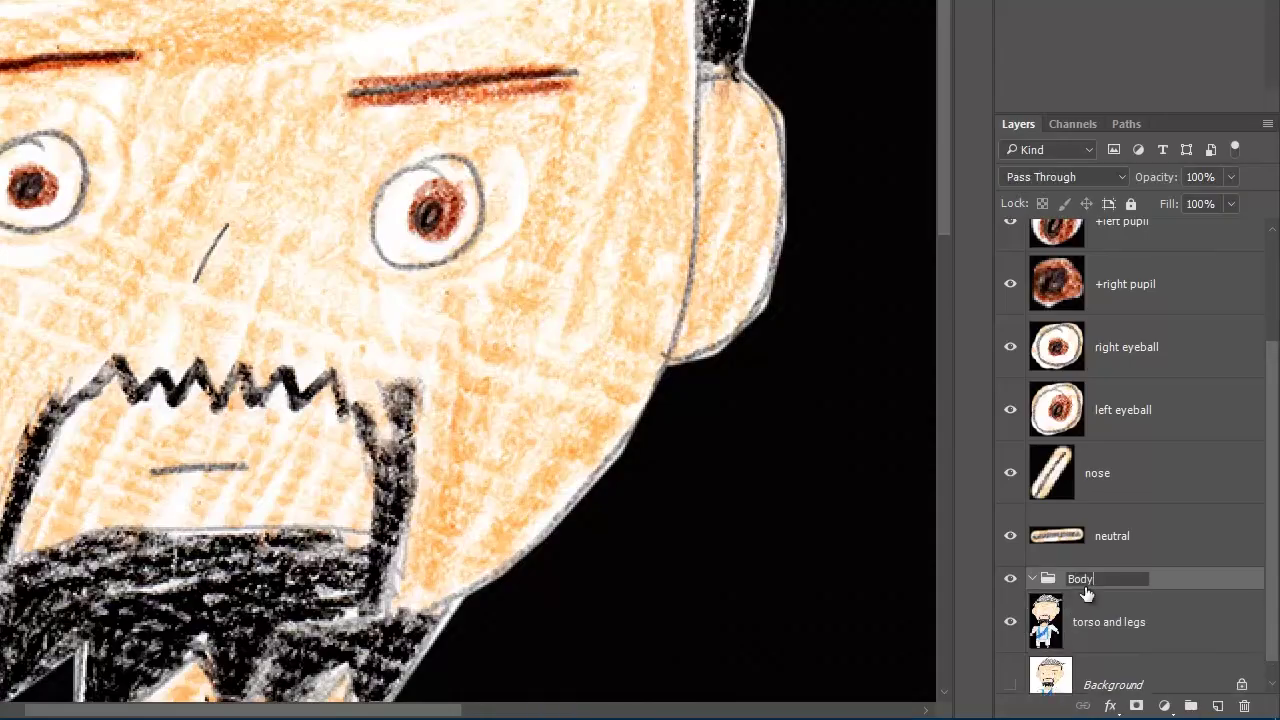
click(1155, 628)
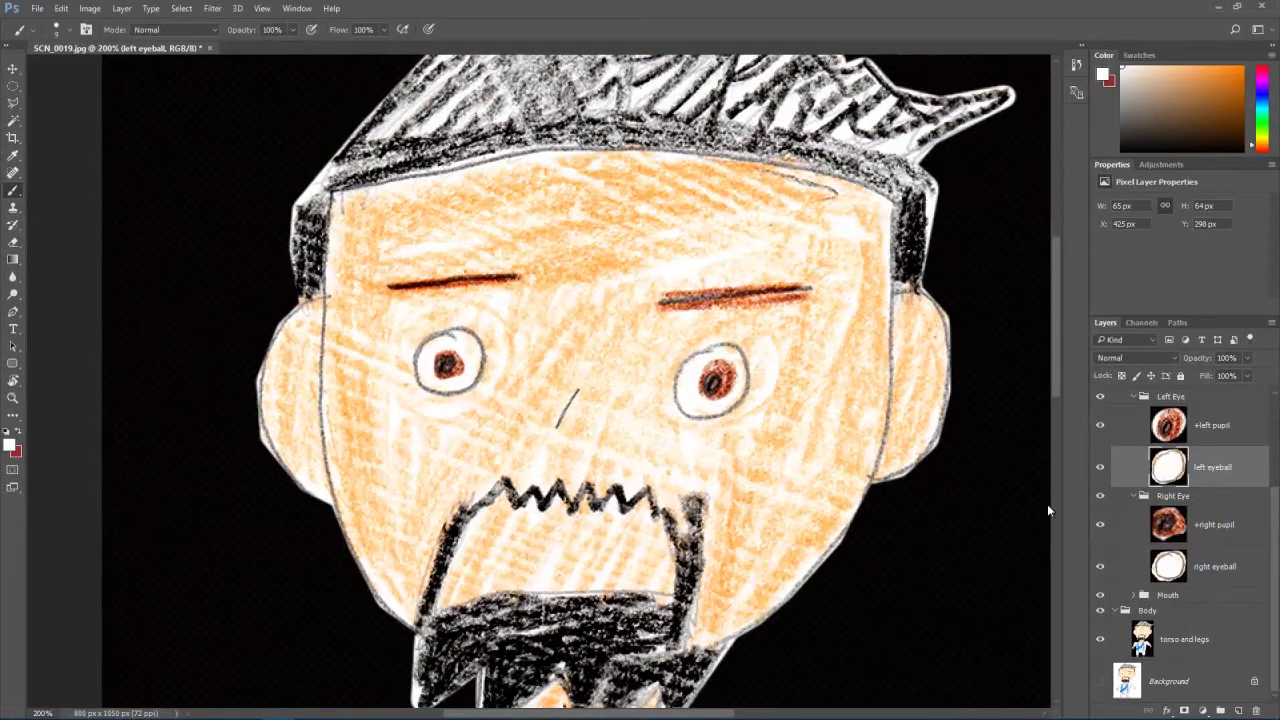
Save the file as Jesus 2.2.psd in the scans folder
key(ctrl+shift+s)
text(Jesus 2.2)
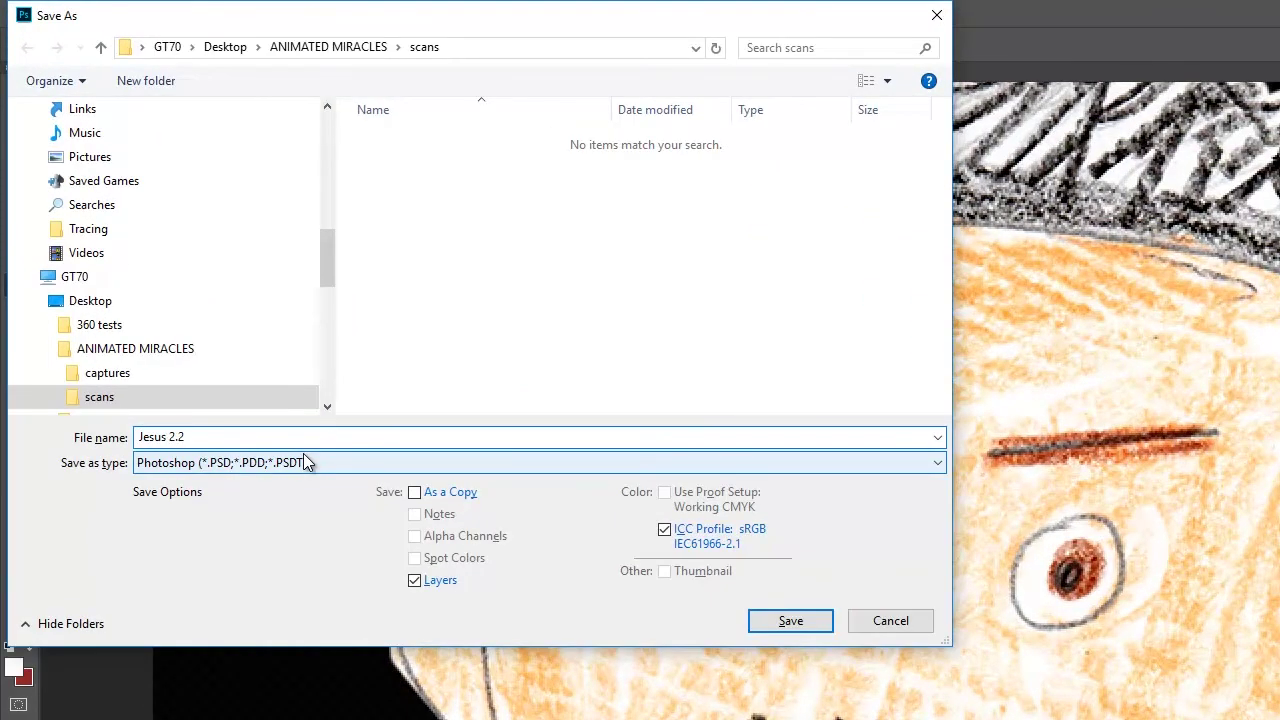
key(Return)
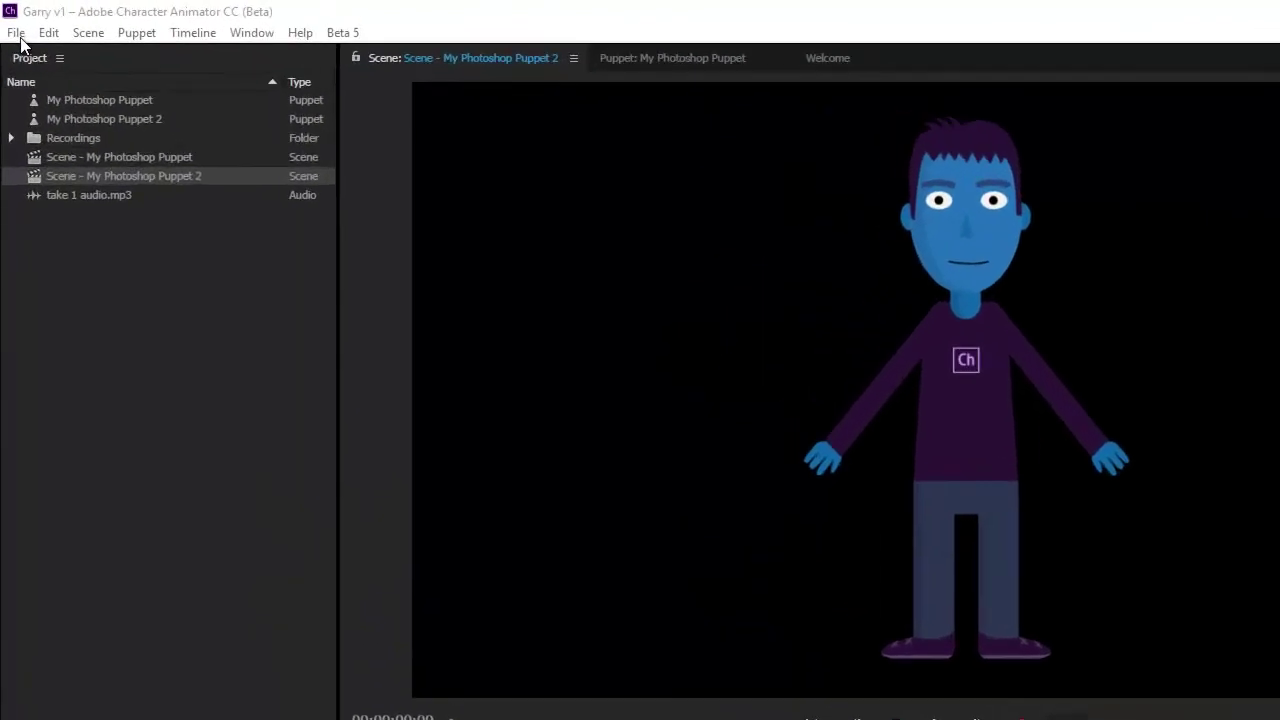
Create a new Character Animator project named Character Animator Project 2
click(11, 21)
click(47, 60)
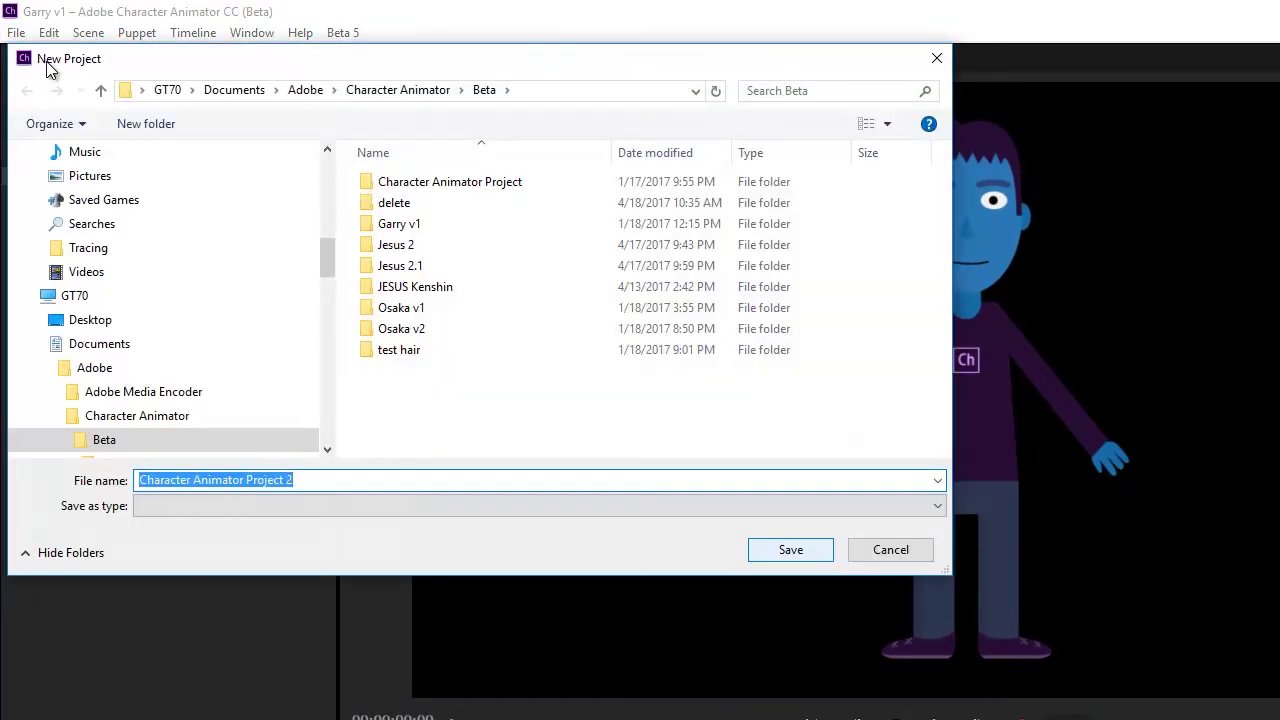
key(Escape)
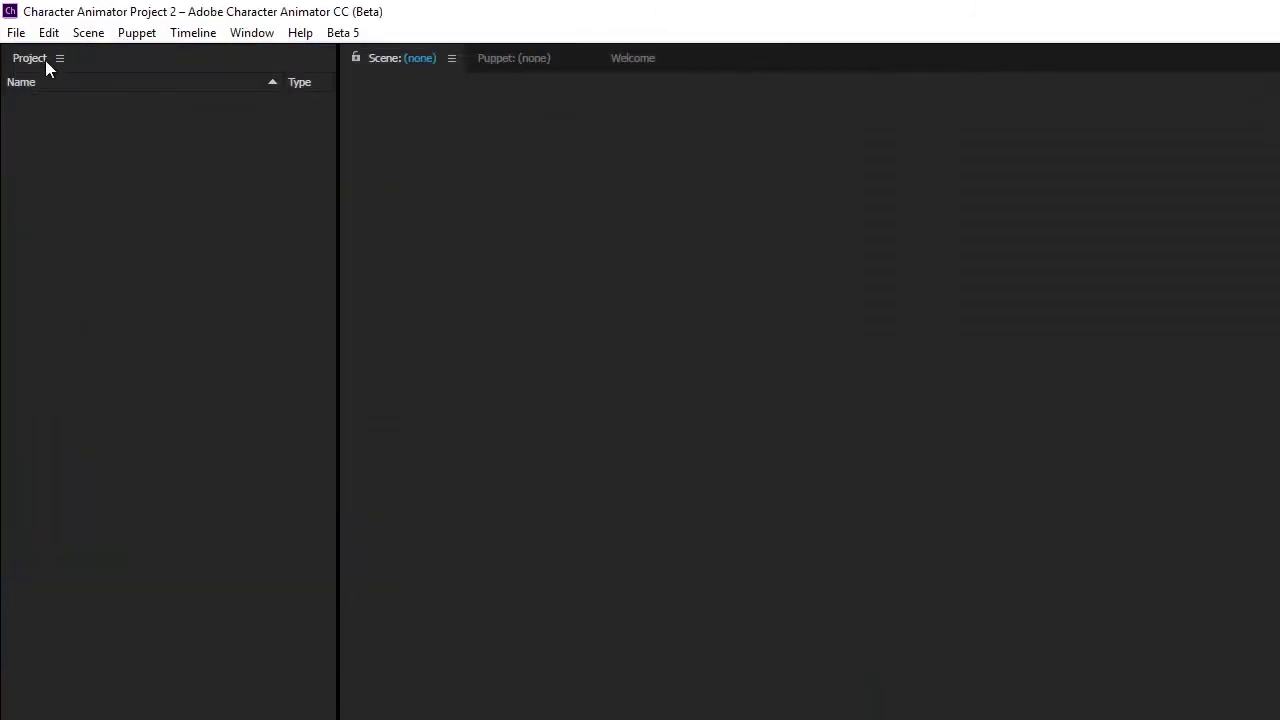
Import Jesus 2.2.psd from the scans folder as a puppet
click(16, 32)
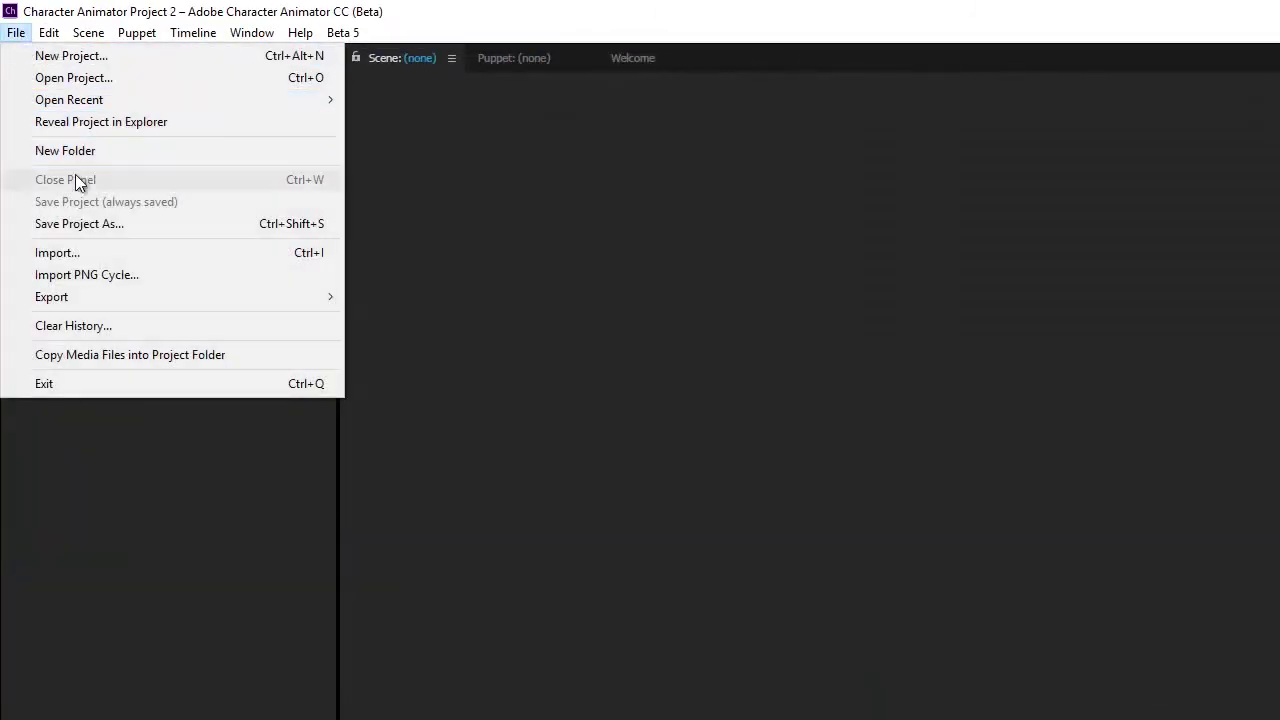
click(57, 251)
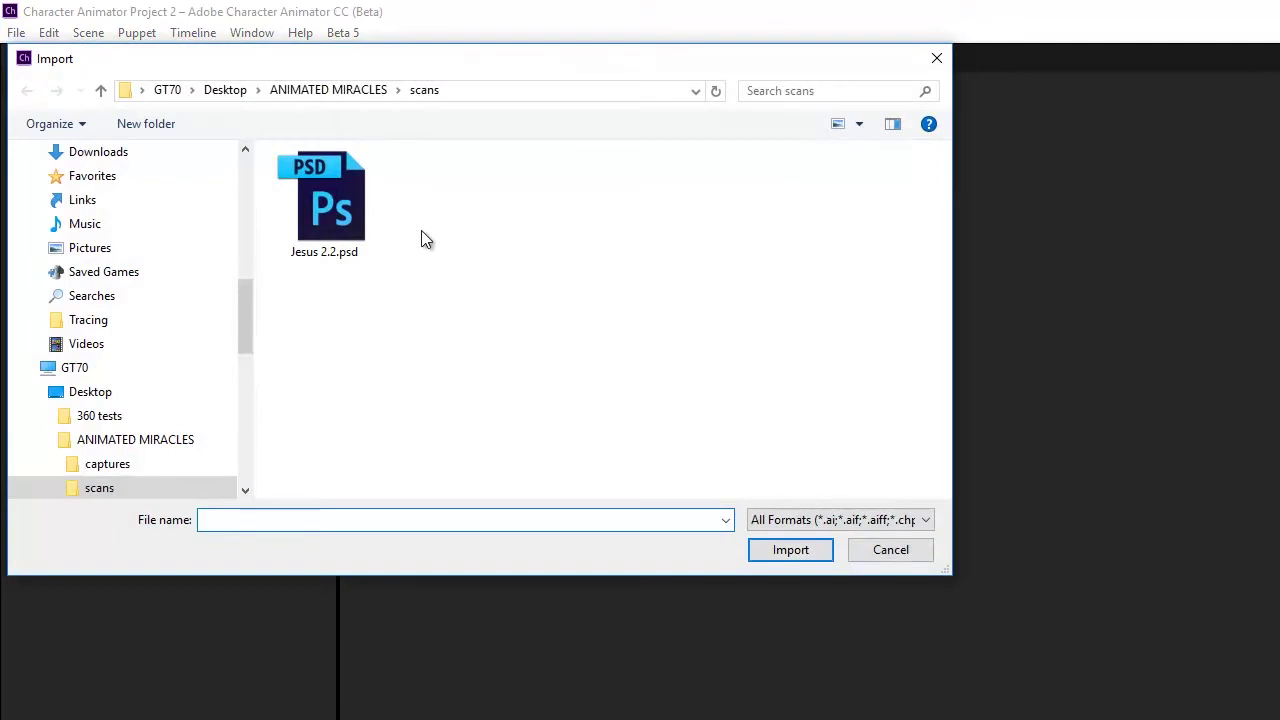
double_click(318, 205)
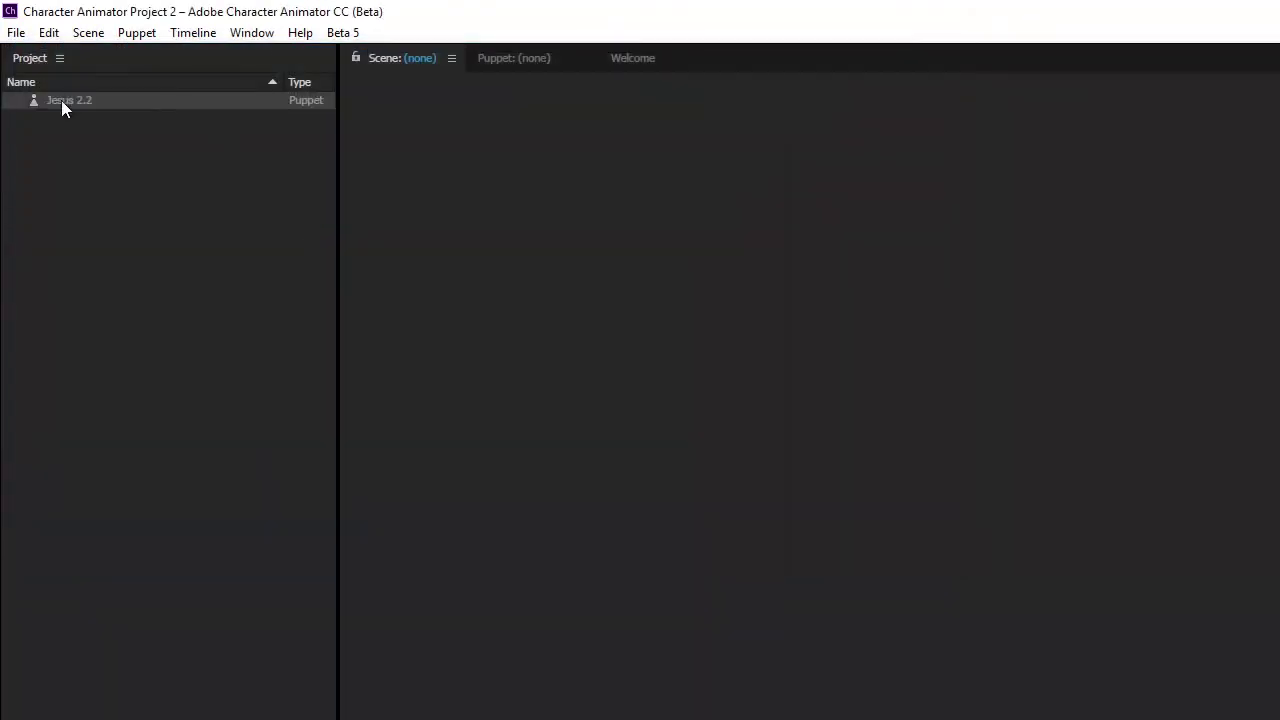
Build a Jesus 2.2 scene from the puppet, turn on the camera, and set the rest pose
drag(61, 100, 632, 234)
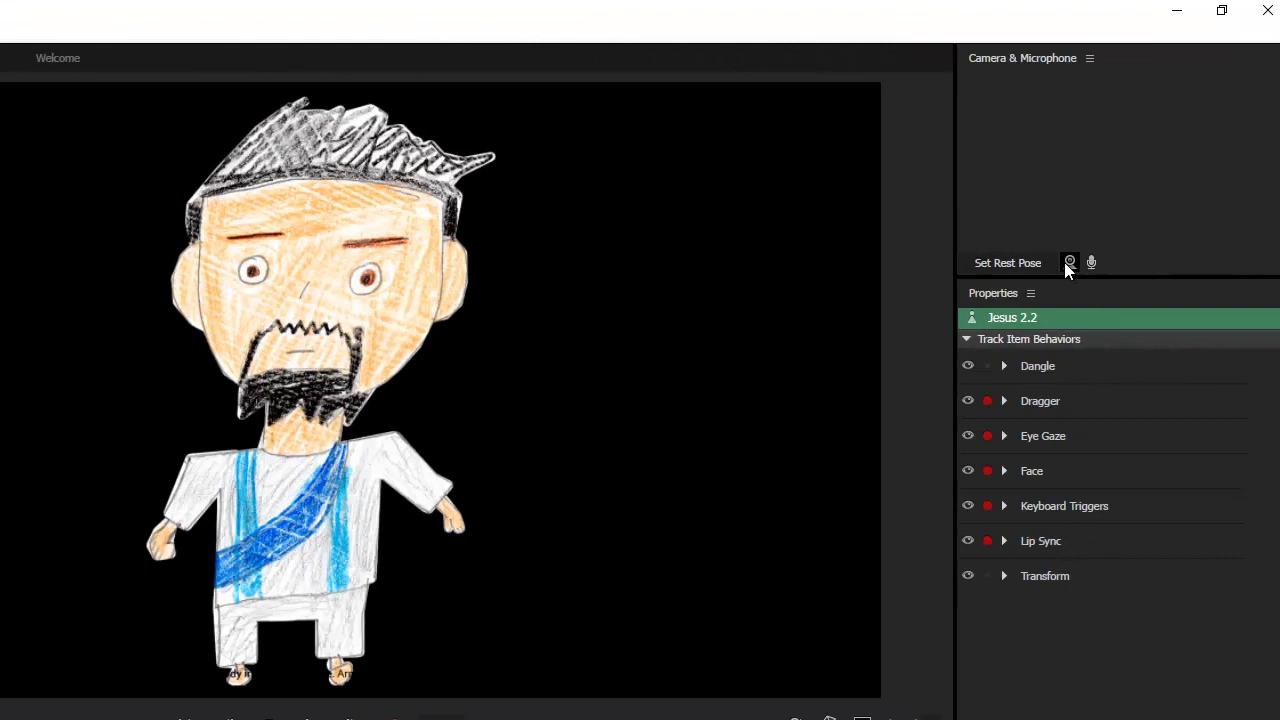
click(1064, 262)
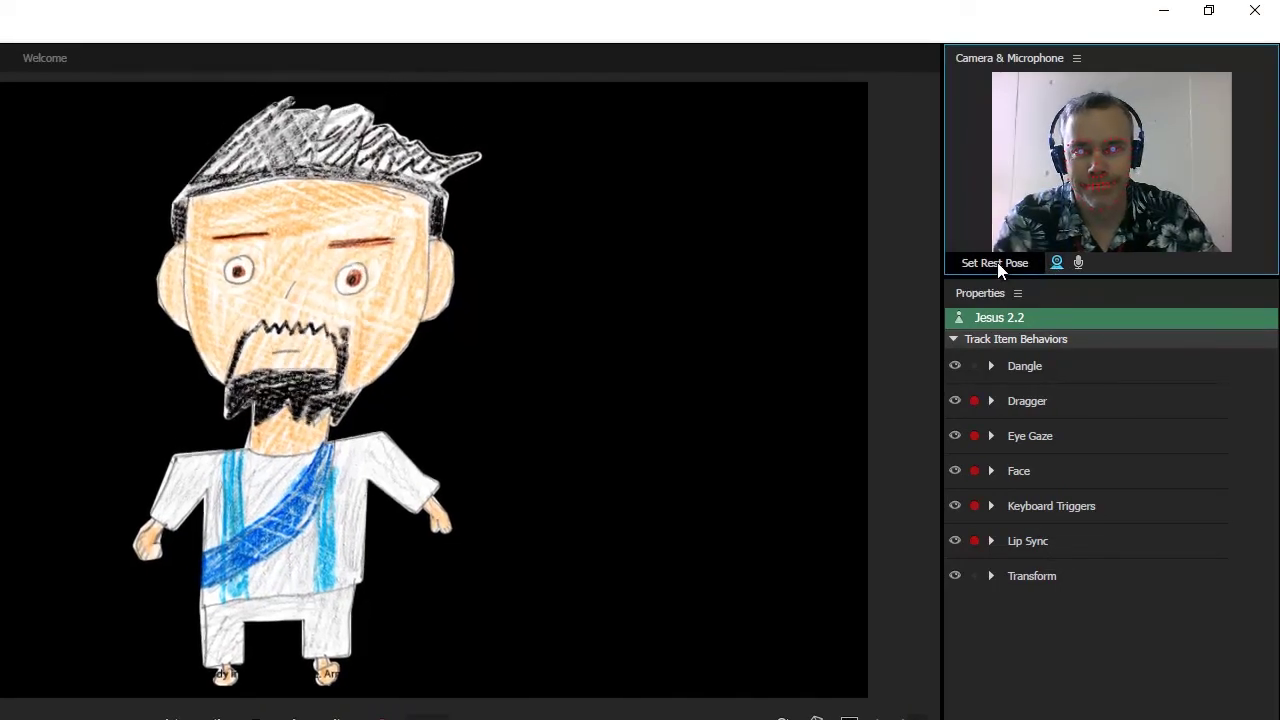
click(997, 262)
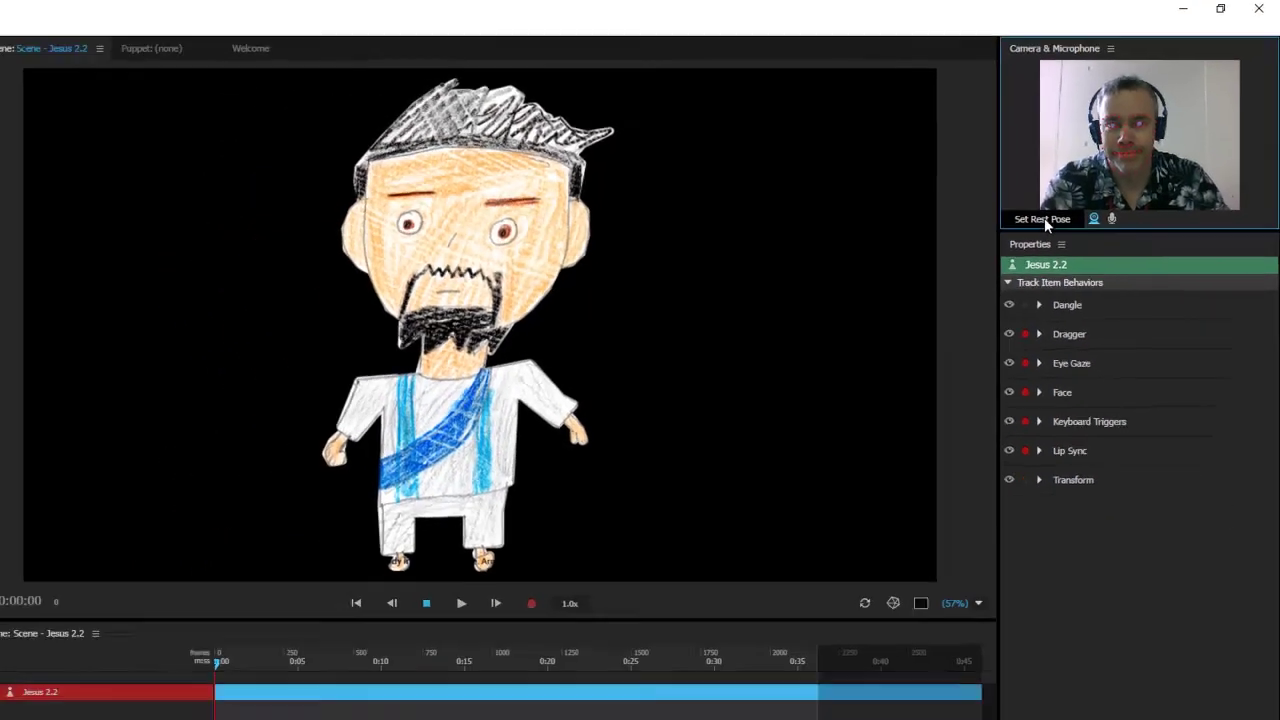